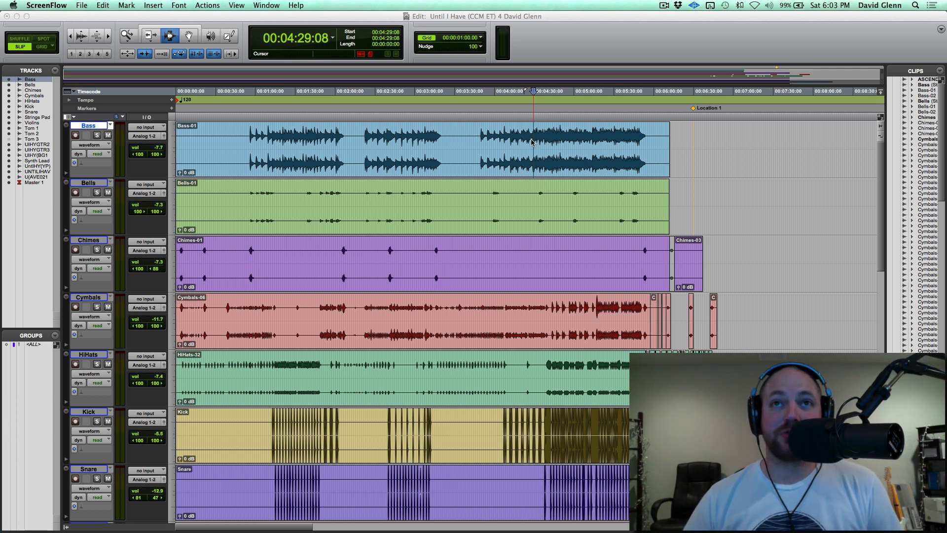
Solo the Bass track and audition it from about 00:04:29.
{"action": "left_click", "coordinate": [530, 141]}
{"action": "key", "text": "shift+s"}
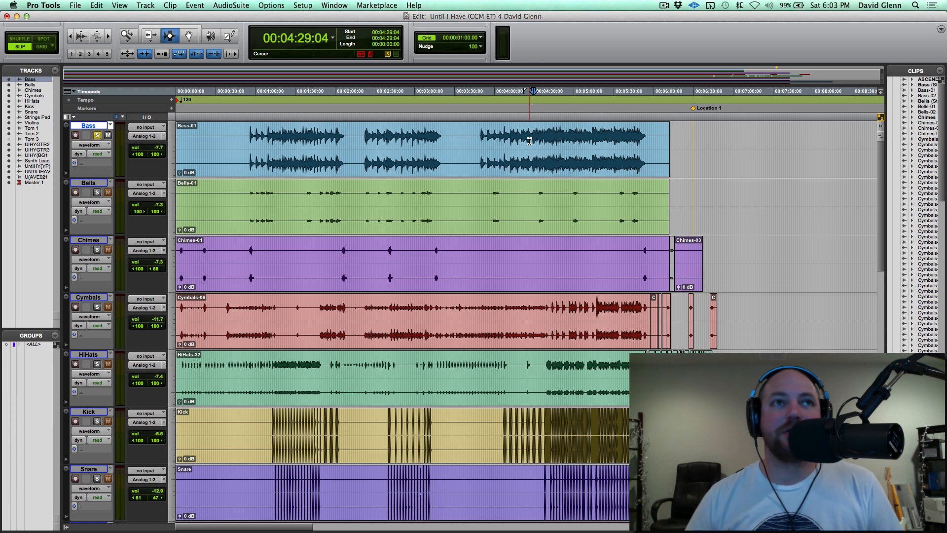
{"action": "key", "text": "space"}
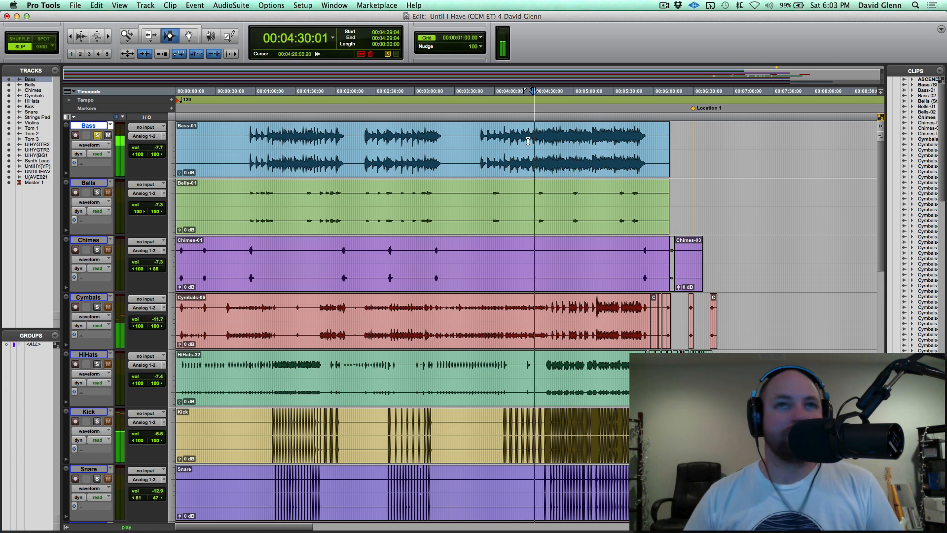
{"action": "key", "text": "space"}
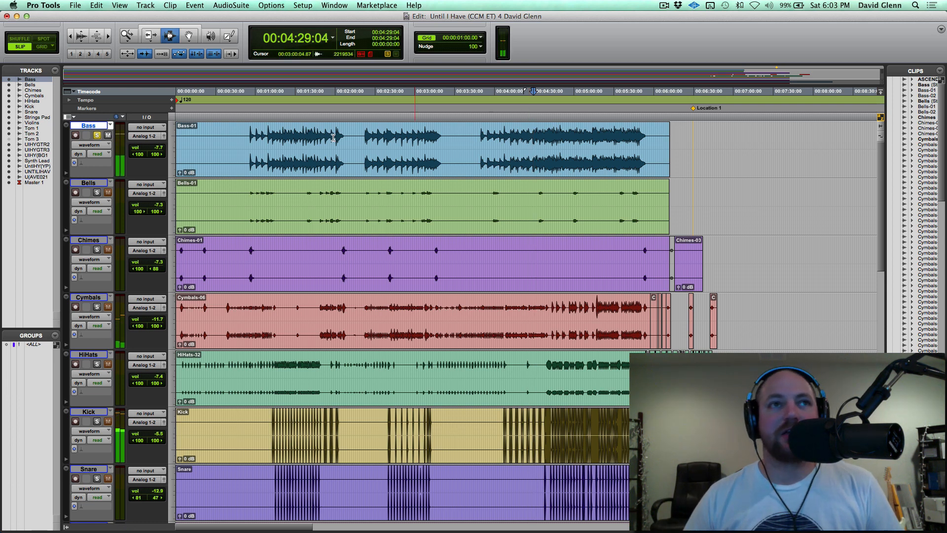
Split the stereo Bass track into mono tracks, and delete the original Bass and Bass.R tracks together with their clips.
{"action": "right_click", "coordinate": [94, 127]}
{"action": "left_click", "coordinate": [142, 196]}
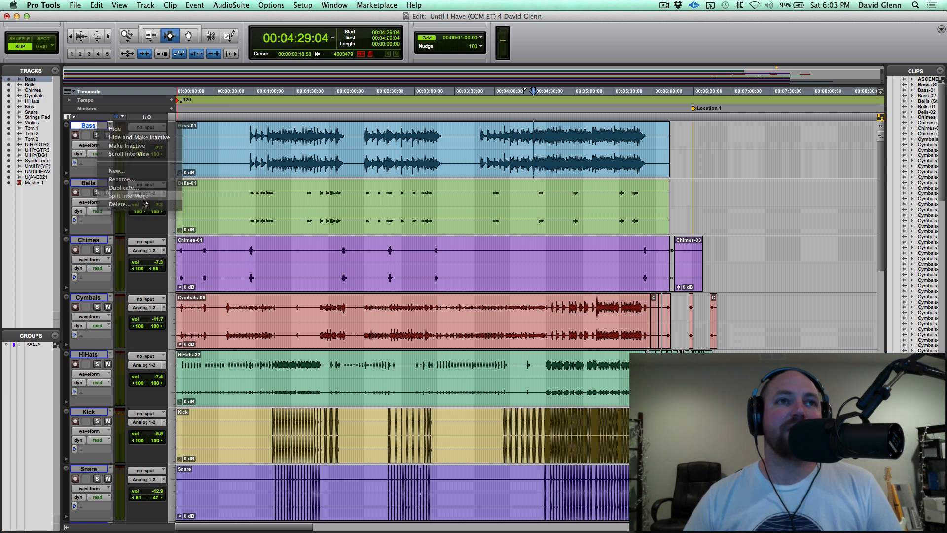
{"action": "left_click", "coordinate": [93, 126]}
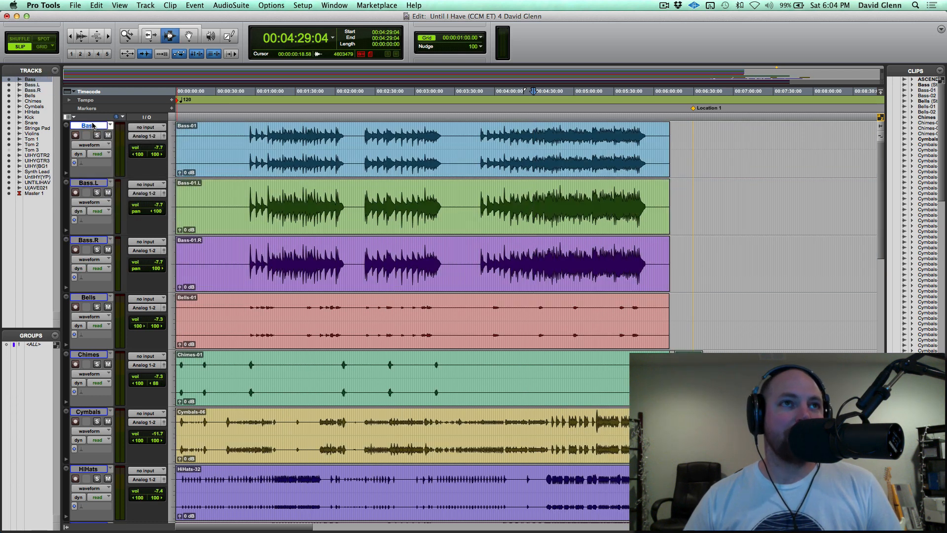
{"action": "left_click", "coordinate": [93, 240], "text": "super"}
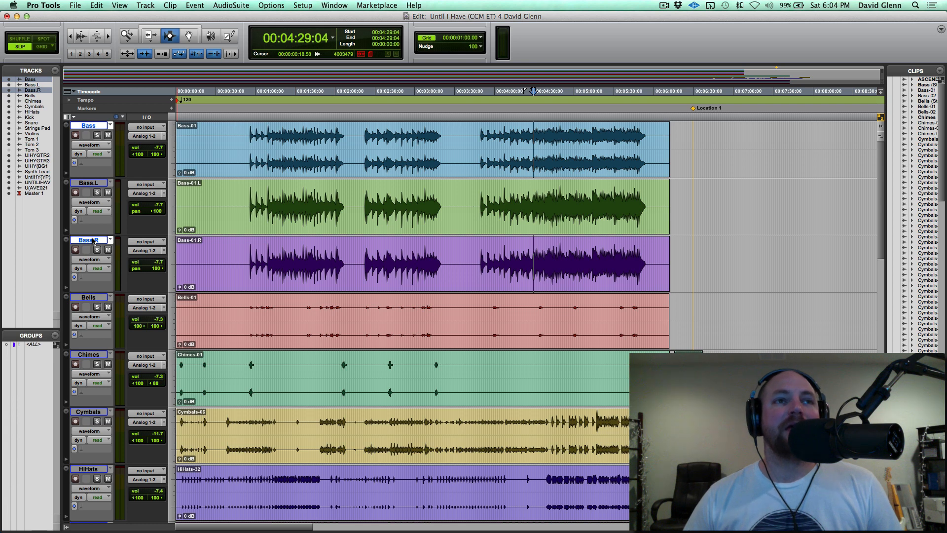
{"action": "right_click", "coordinate": [93, 240]}
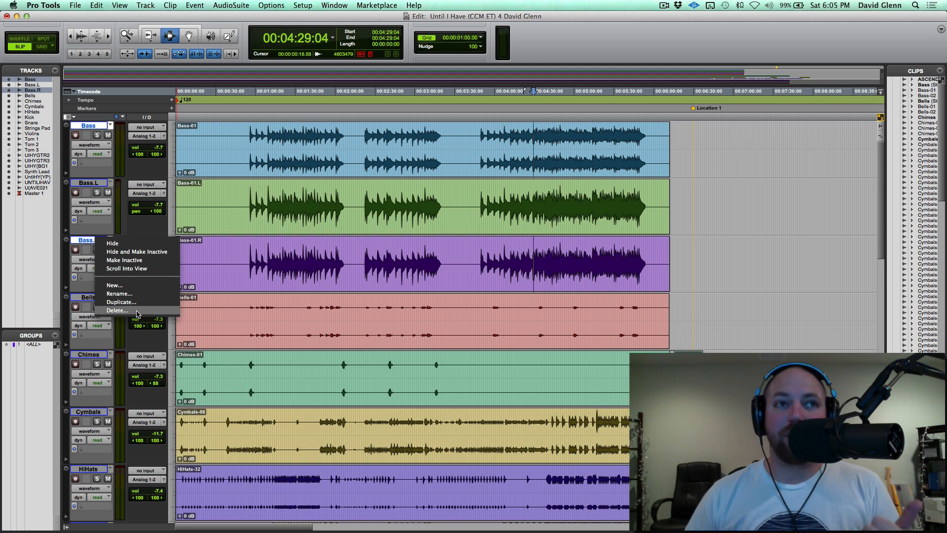
{"action": "key", "text": "Escape"}
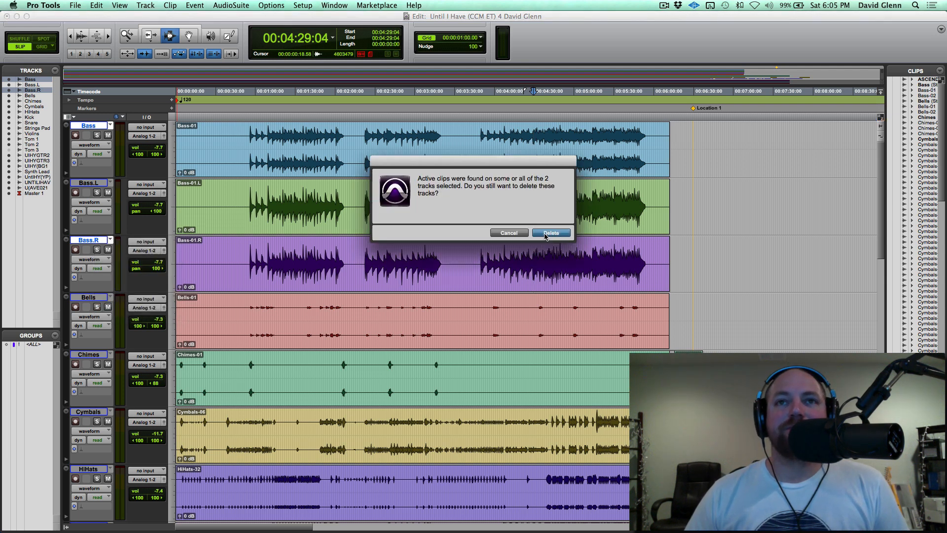
{"action": "left_click", "coordinate": [549, 230]}
Center the pan of the Bass.L track and place the edit cursor in its clip at about 00:04:26.
{"action": "left_click", "coordinate": [483, 148]}
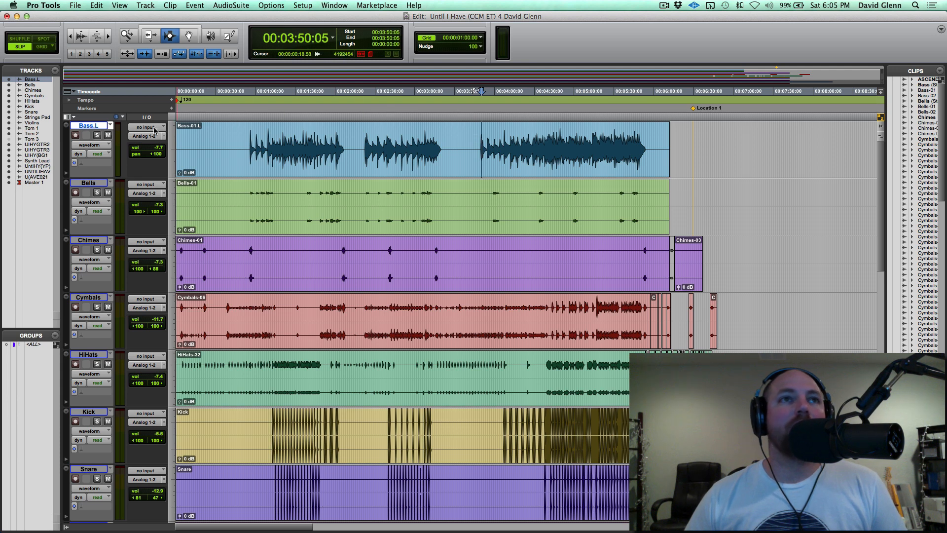
{"action": "left_click", "coordinate": [477, 141]}
{"action": "key", "text": "Tab"}
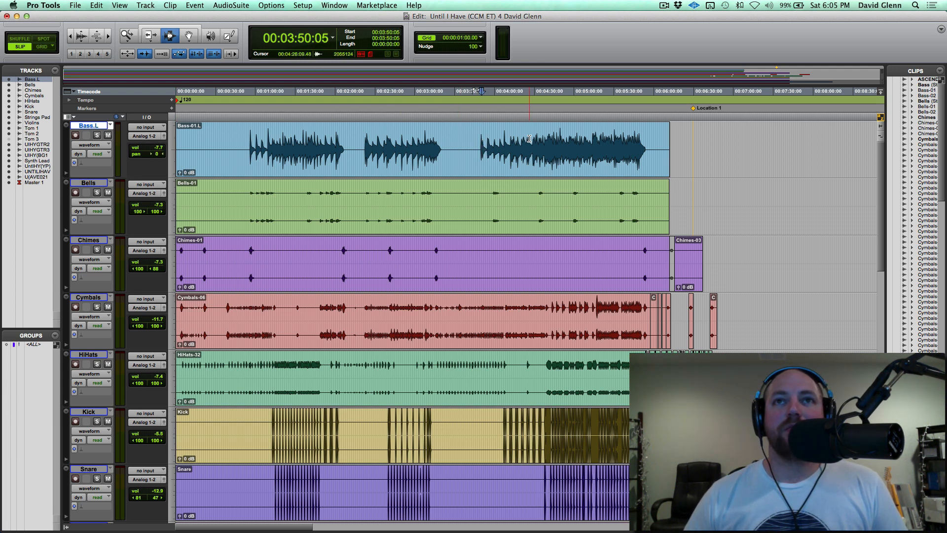
{"action": "left_click", "coordinate": [529, 139]}
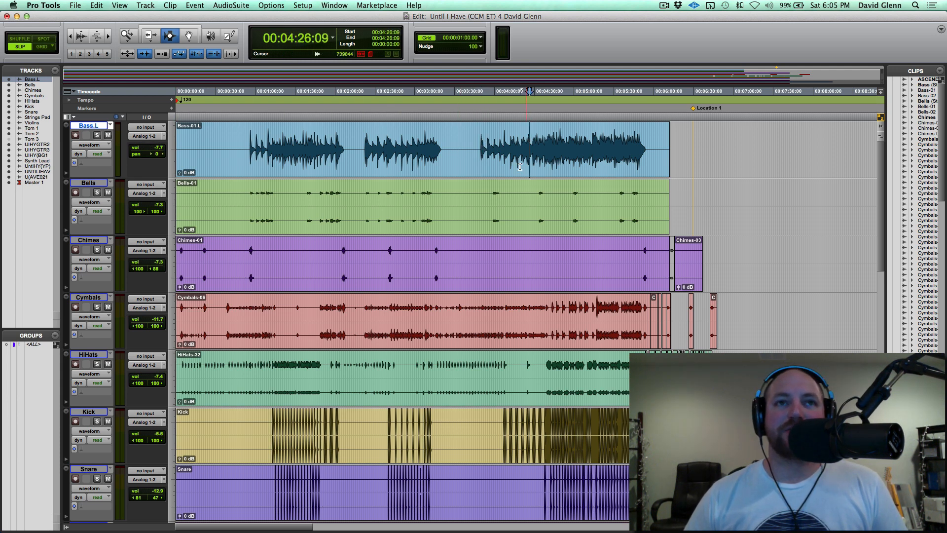
Solo the Bells track at about 00:03:05 and pan its left channel fully left to 100.
{"action": "left_click", "coordinate": [421, 207]}
{"action": "key", "text": "shift+s"}
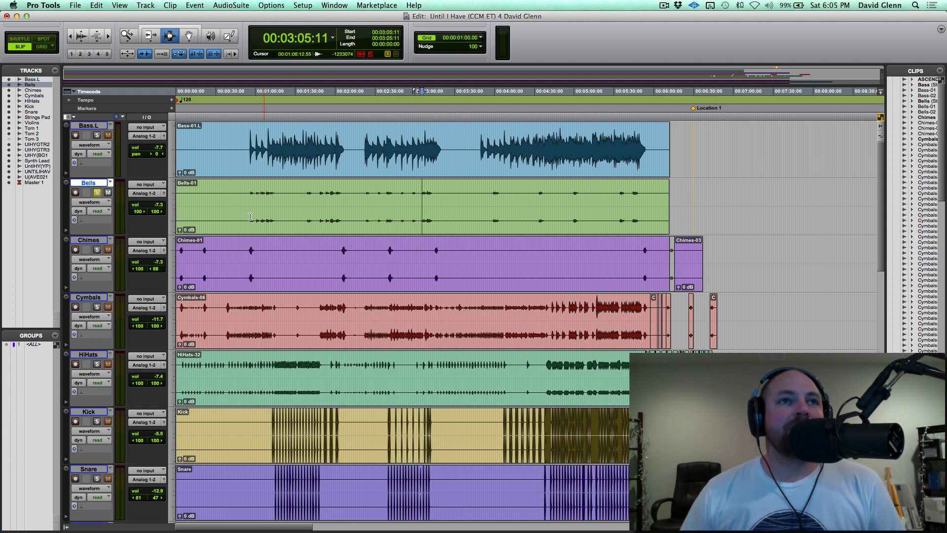
{"action": "left_click", "coordinate": [140, 213]}
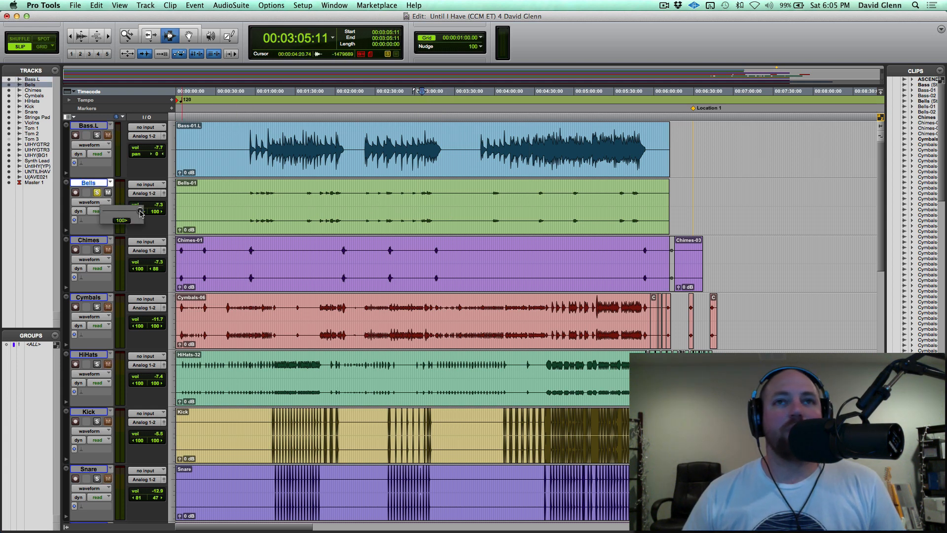
{"action": "left_click_drag", "start_coordinate": [141, 213], "coordinate": [82, 213]}
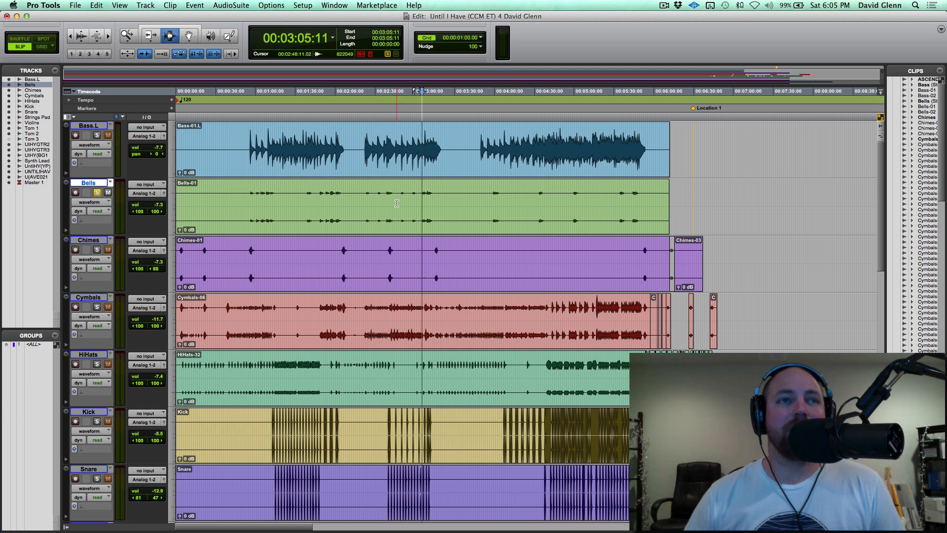
Audition the soloed Bells track with the corrected panning and take it out of solo.
{"action": "key", "text": "space"}
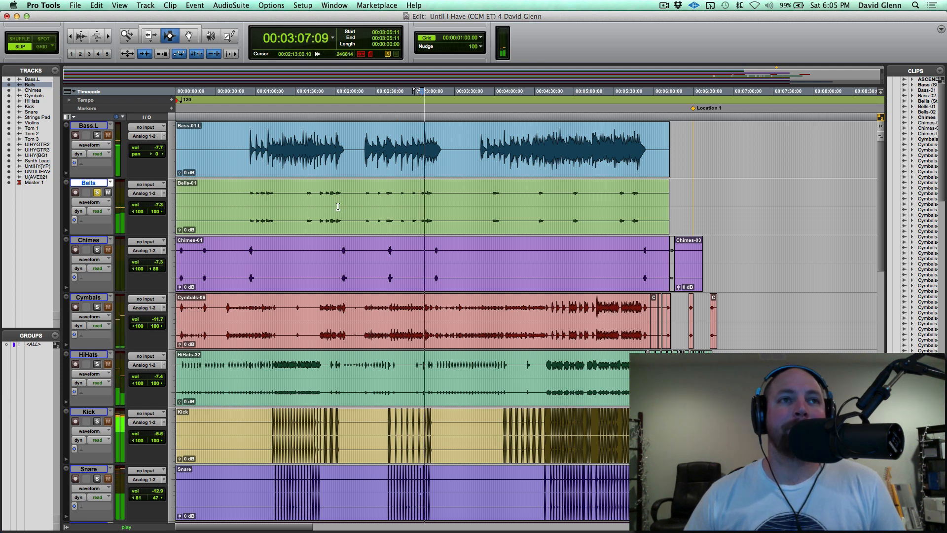
{"action": "key", "text": "space"}
{"action": "left_click", "coordinate": [96, 193]}
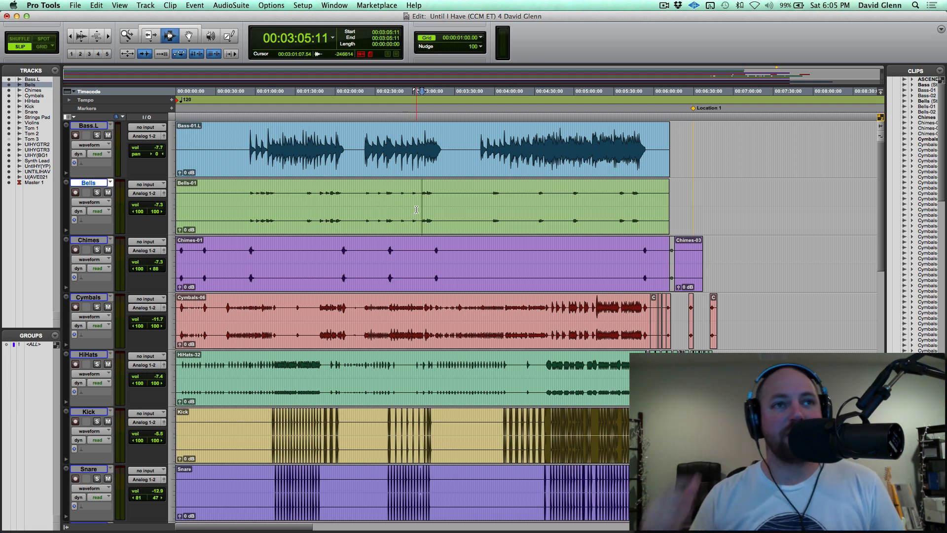
Place the edit cursor in the Cymbals track at about 00:02:44 and compare its left and right waveforms enlarged.
{"action": "scroll", "coordinate": [416, 209], "scroll_direction": "down", "scroll_amount": 2}
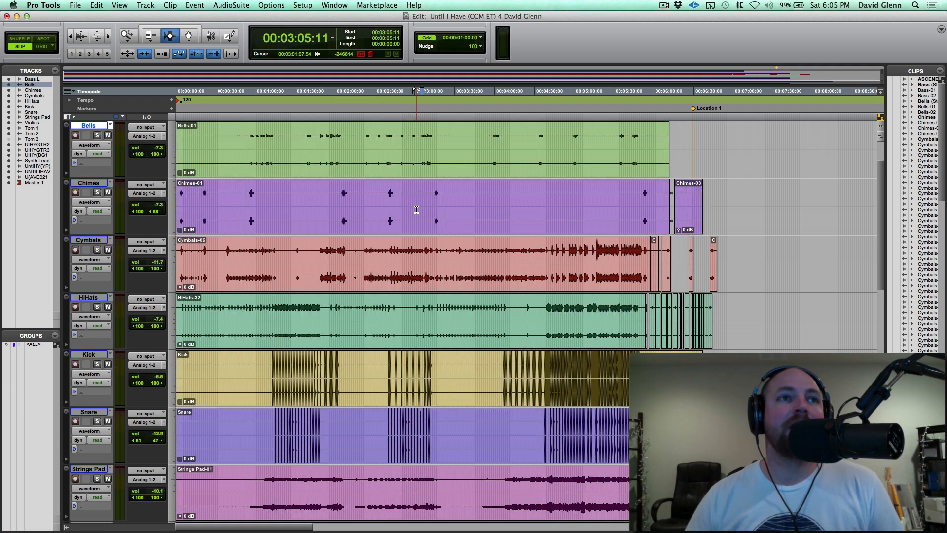
{"action": "left_click", "coordinate": [440, 254]}
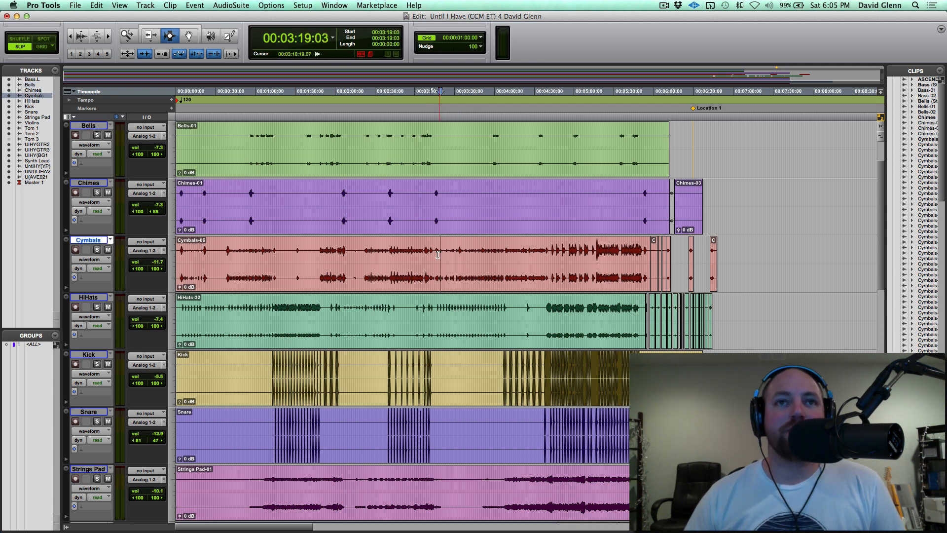
{"action": "left_click", "coordinate": [400, 260]}
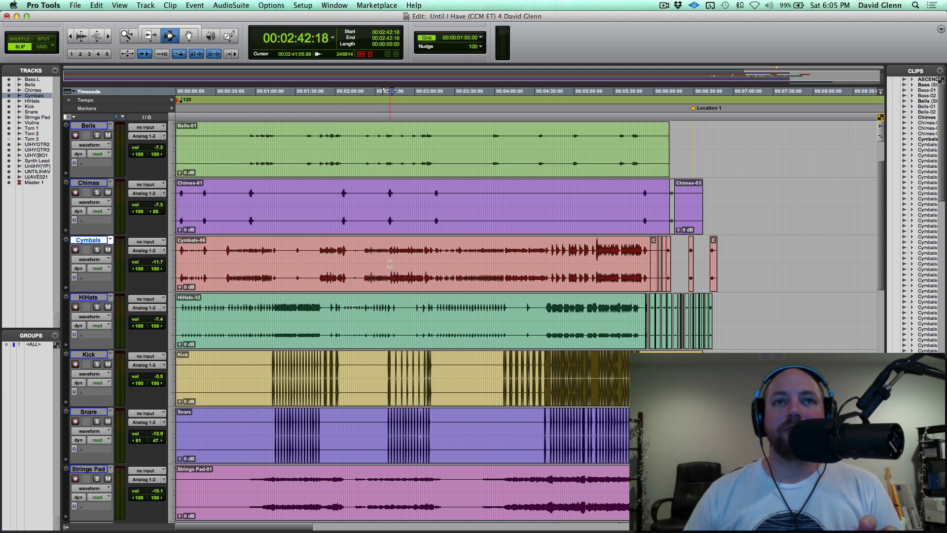
{"action": "left_click", "coordinate": [394, 260]}
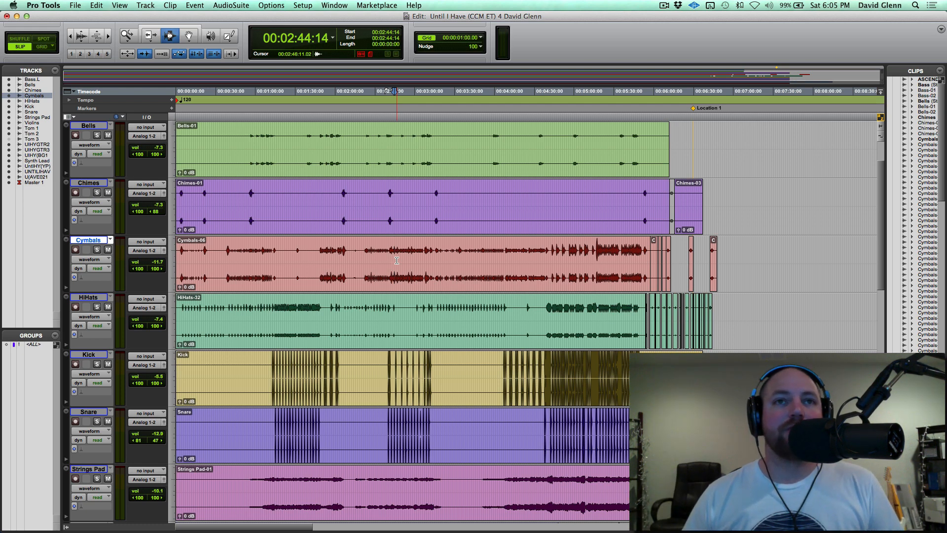
{"action": "key", "text": "super+alt+bracketright"}
{"action": "key", "text": "super+bracketright"}
{"action": "key", "text": "super+bracketright"}
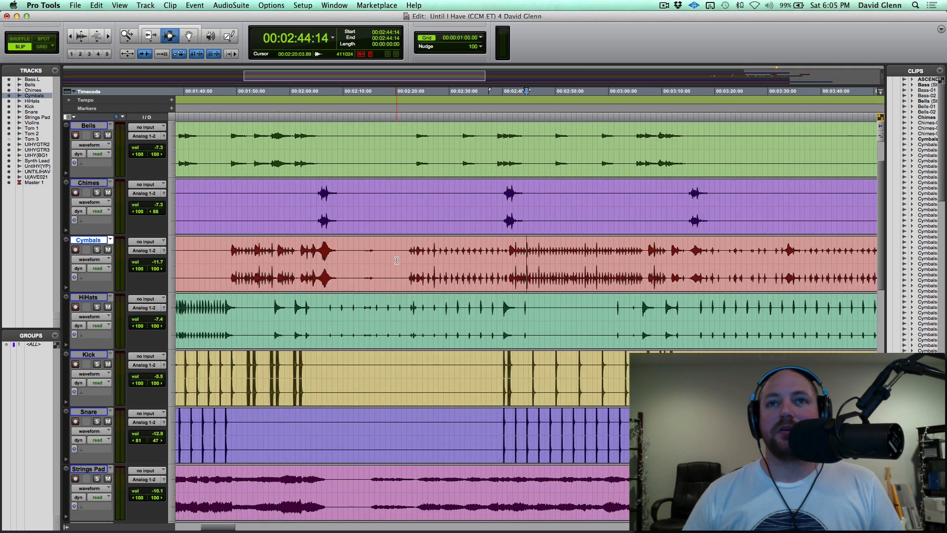
{"action": "key", "text": "super+alt+bracketright"}
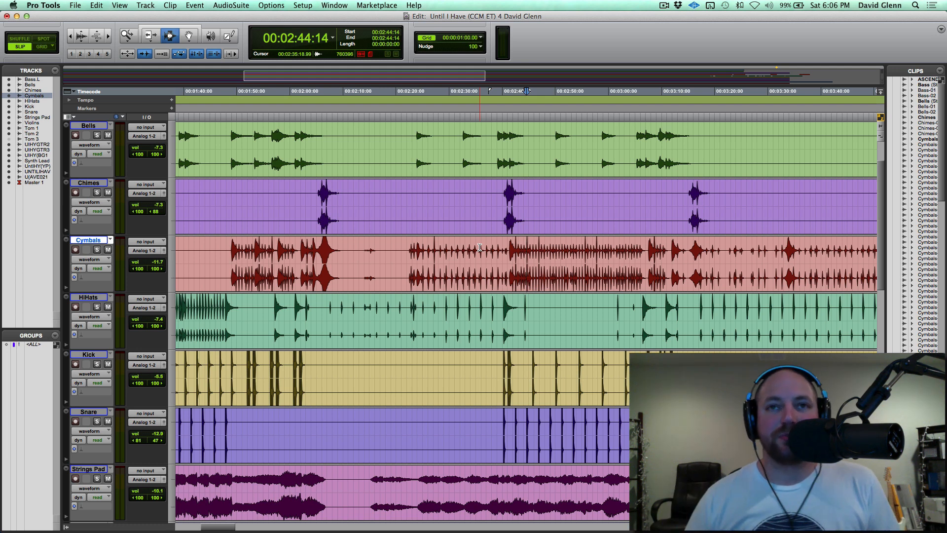
{"action": "key", "text": "r"}
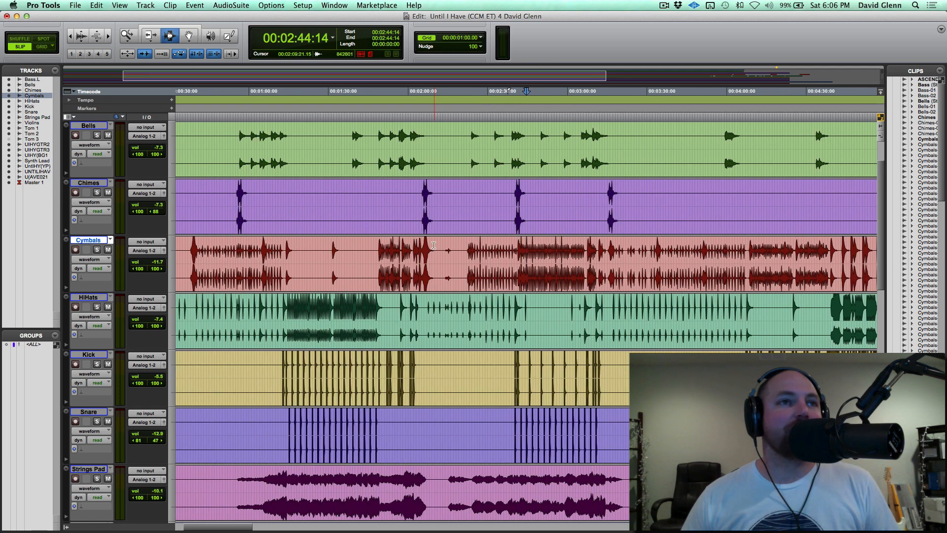
Solo the Cymbals track, audition it from about 00:02:44, and take it out of solo.
{"action": "key", "text": "shift+s"}
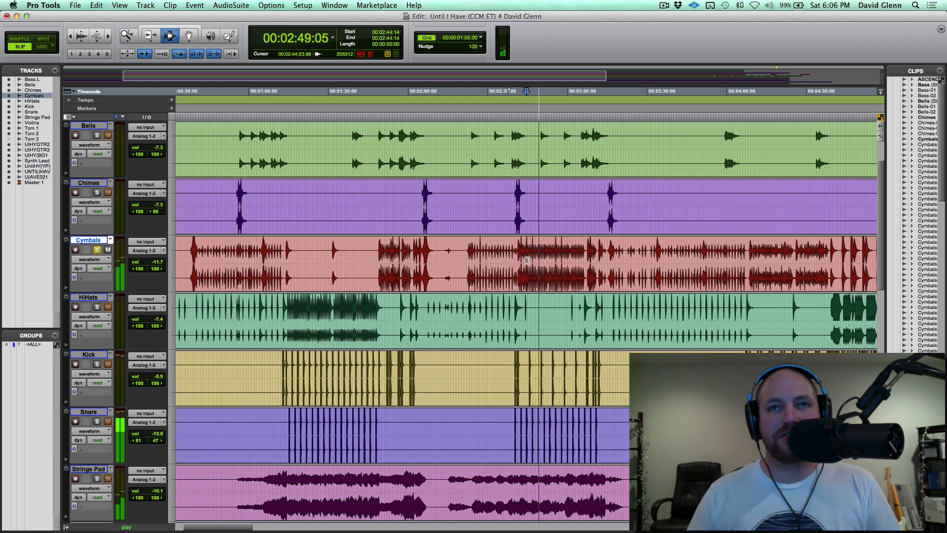
{"action": "key", "text": "space"}
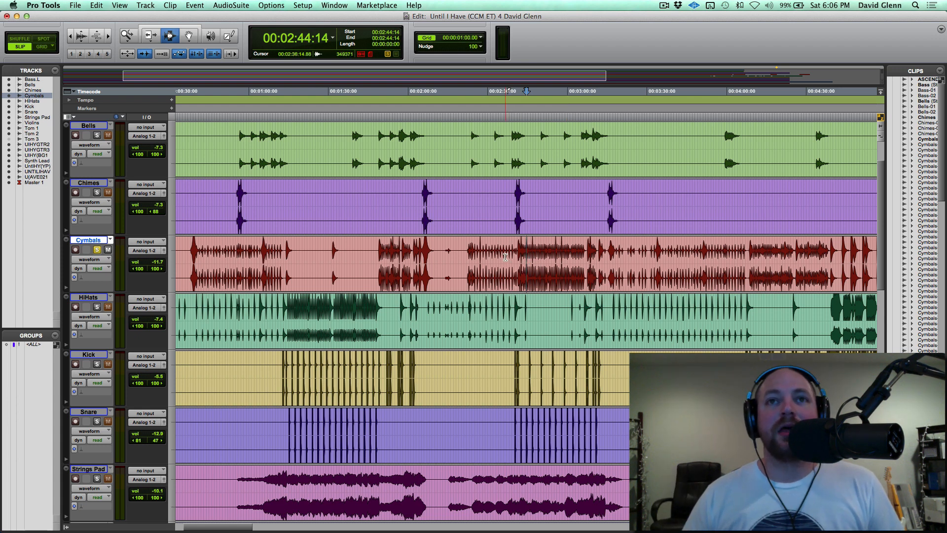
{"action": "left_click", "coordinate": [97, 250]}
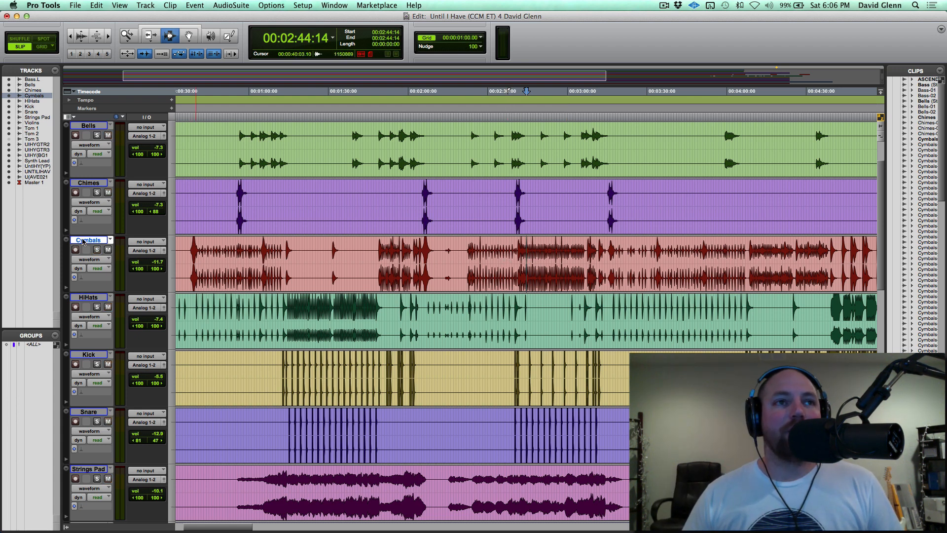
Split the stereo Cymbals track into separate mono left and right tracks, keeping the original.
{"action": "right_click", "coordinate": [83, 242]}
{"action": "left_click", "coordinate": [134, 310]}
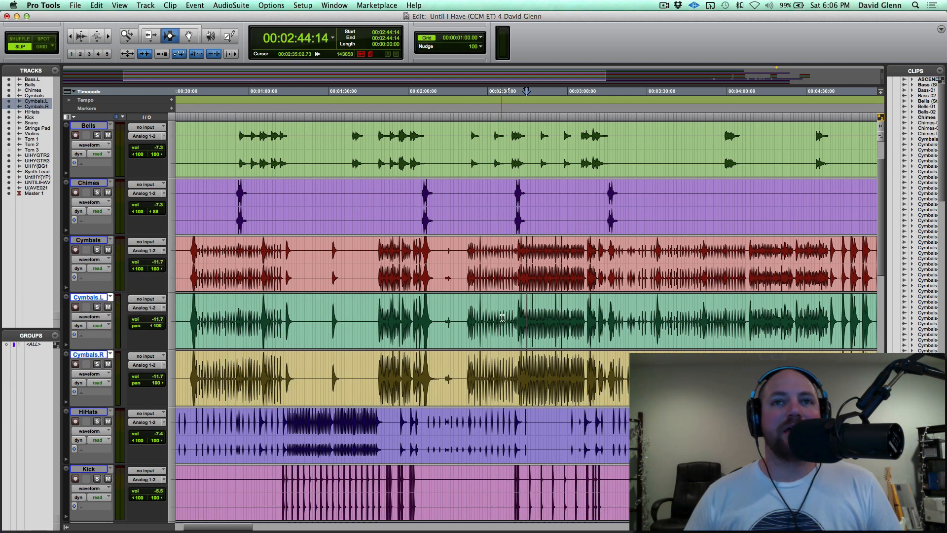
Try raising the gain of the first Cymbals.L clip to +5.2 dB, and undo the gain change.
{"action": "left_click", "coordinate": [462, 315]}
{"action": "key", "text": "super+bracketleft"}
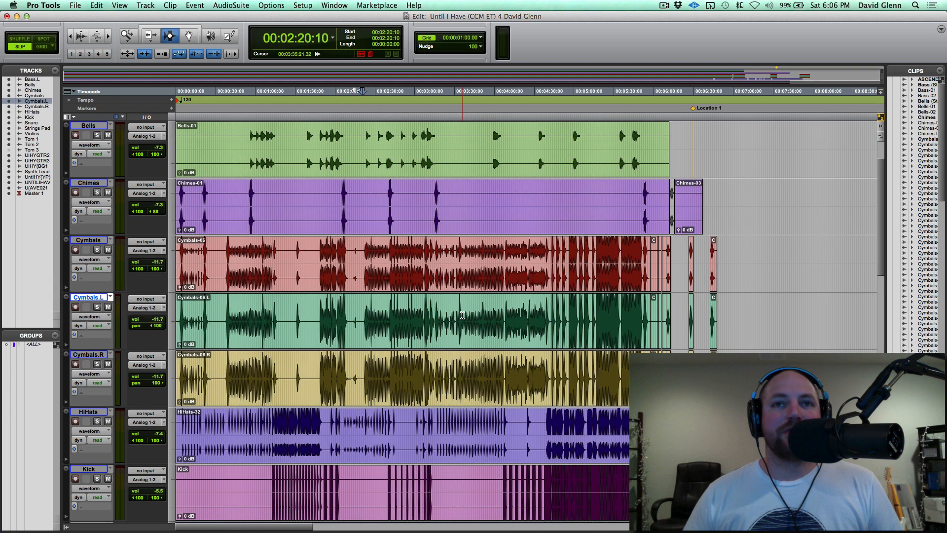
{"action": "left_click_drag", "start_coordinate": [181, 344], "coordinate": [183, 302]}
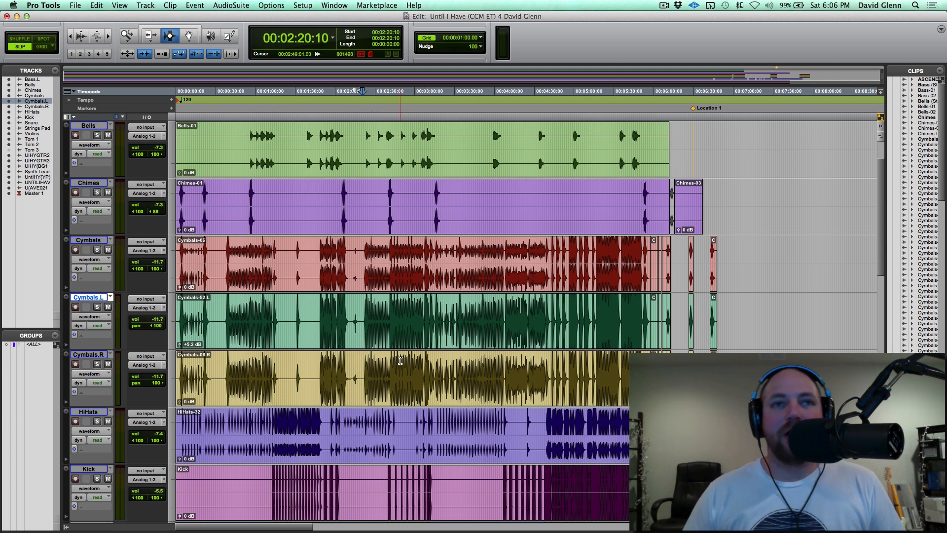
{"action": "key", "text": "super+z"}
Solo the HiHats track, audition its dense section from about 00:01:32, and take it out of solo.
{"action": "scroll", "coordinate": [409, 328], "scroll_direction": "down", "scroll_amount": 2}
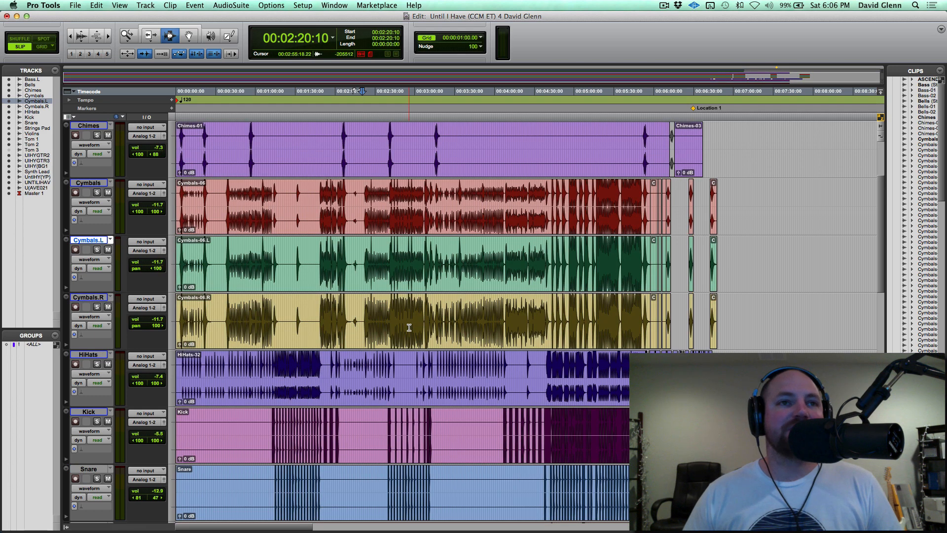
{"action": "scroll", "coordinate": [362, 266], "scroll_direction": "down", "scroll_amount": 2}
{"action": "left_click", "coordinate": [299, 310]}
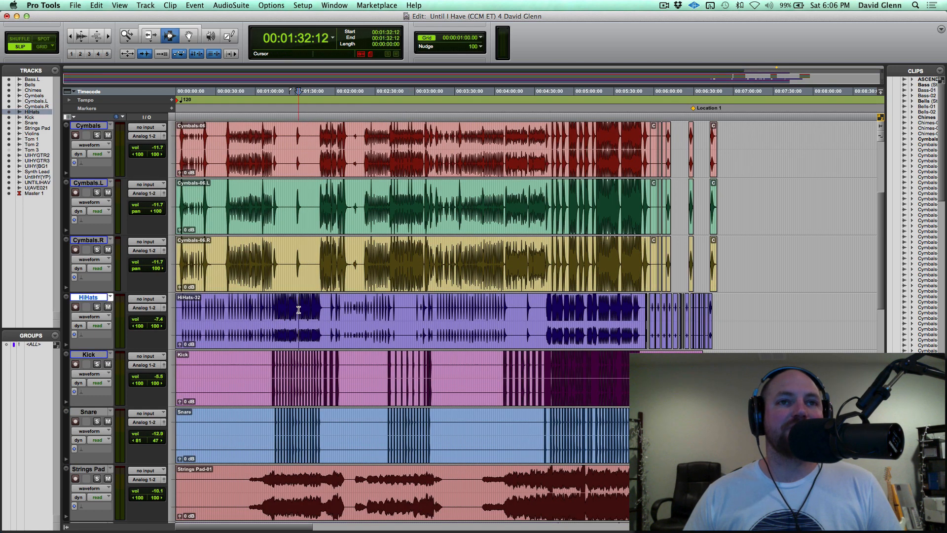
{"action": "key", "text": "t"}
{"action": "key", "text": "t"}
{"action": "key", "text": "t"}
{"action": "scroll", "coordinate": [299, 309], "scroll_direction": "right", "scroll_amount": 3}
{"action": "key", "text": "shift+s"}
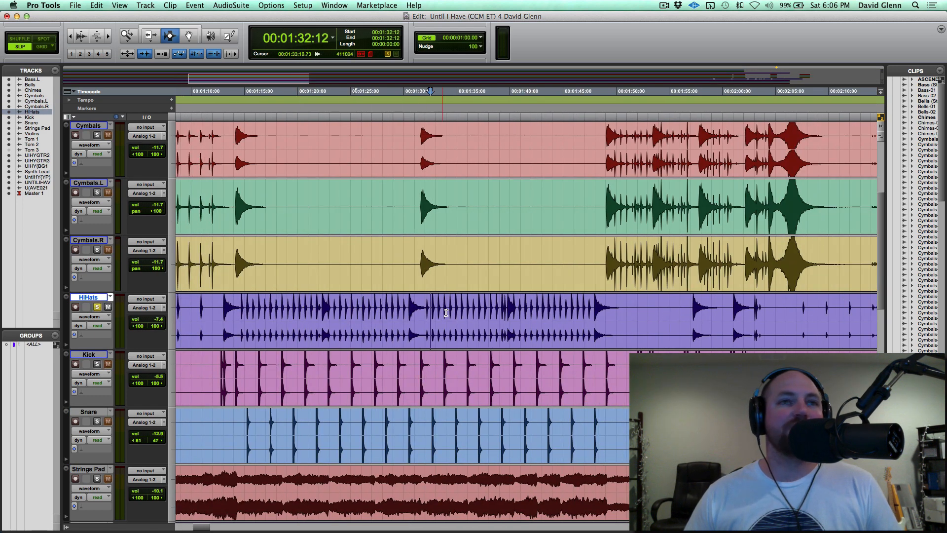
{"action": "key", "text": "space"}
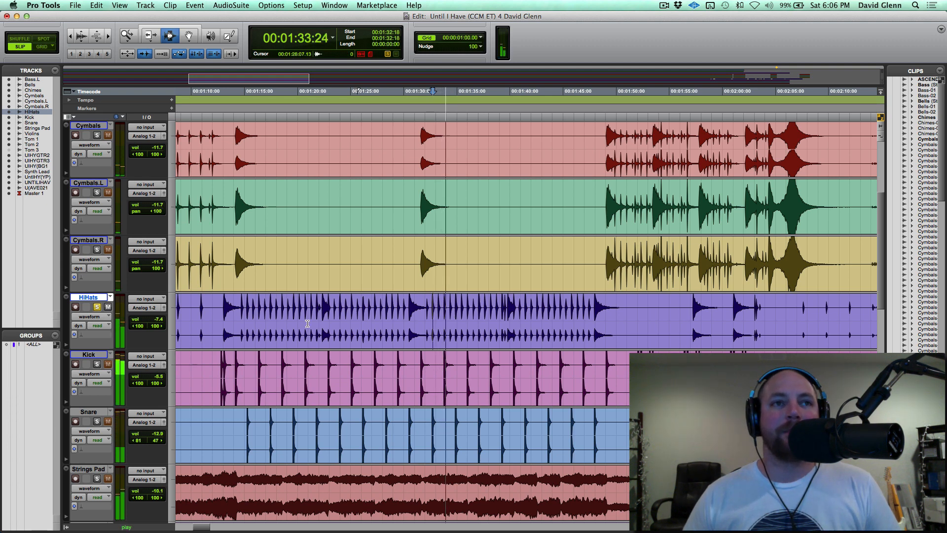
{"action": "key", "text": "space"}
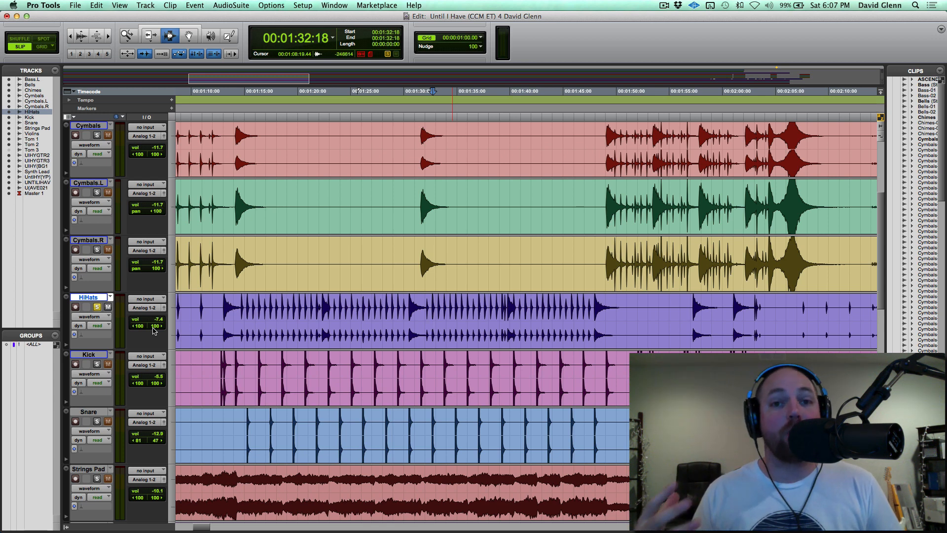
{"action": "left_click", "coordinate": [97, 307]}
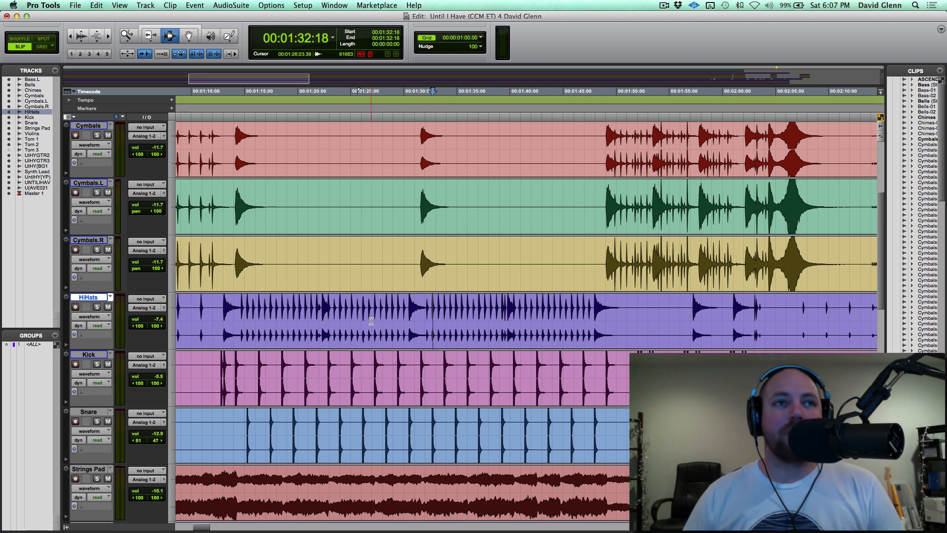
Solo the Kick track and audition it from about 00:01:52, zoomed in on the double kick hits.
{"action": "scroll", "coordinate": [498, 325], "scroll_direction": "right", "scroll_amount": 2}
{"action": "scroll", "coordinate": [498, 326], "scroll_direction": "down", "scroll_amount": 3}
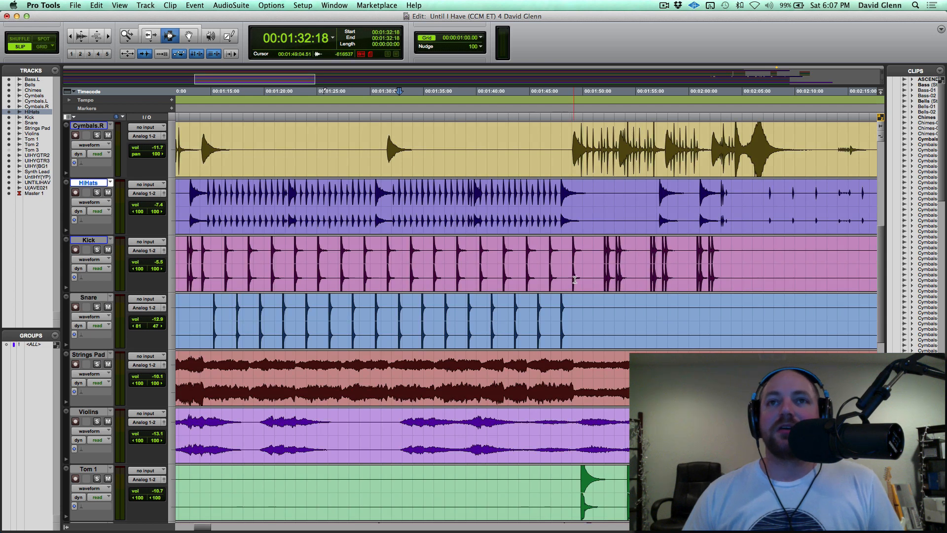
{"action": "left_click", "coordinate": [606, 258]}
{"action": "key", "text": "shift+s"}
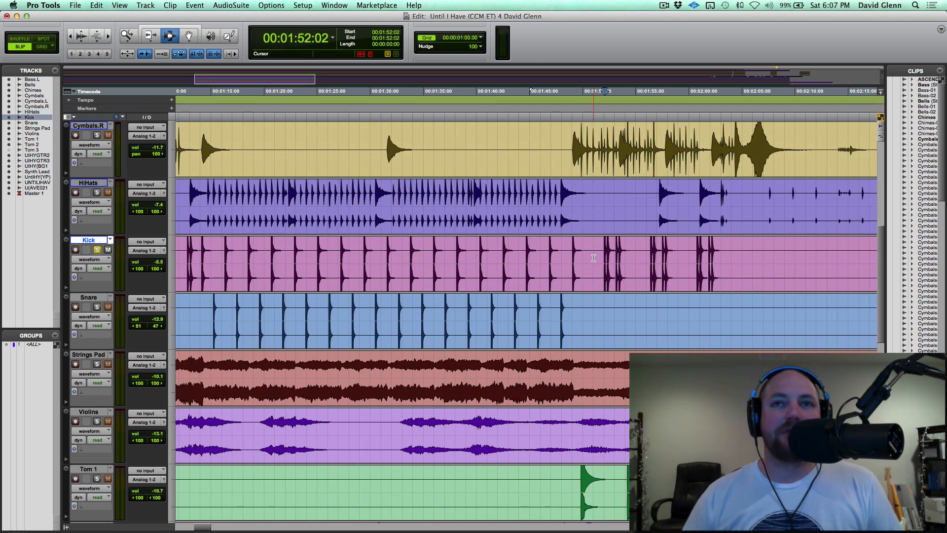
{"action": "key", "text": "super+bracketright"}
{"action": "key", "text": "super+bracketright"}
{"action": "key", "text": "space"}
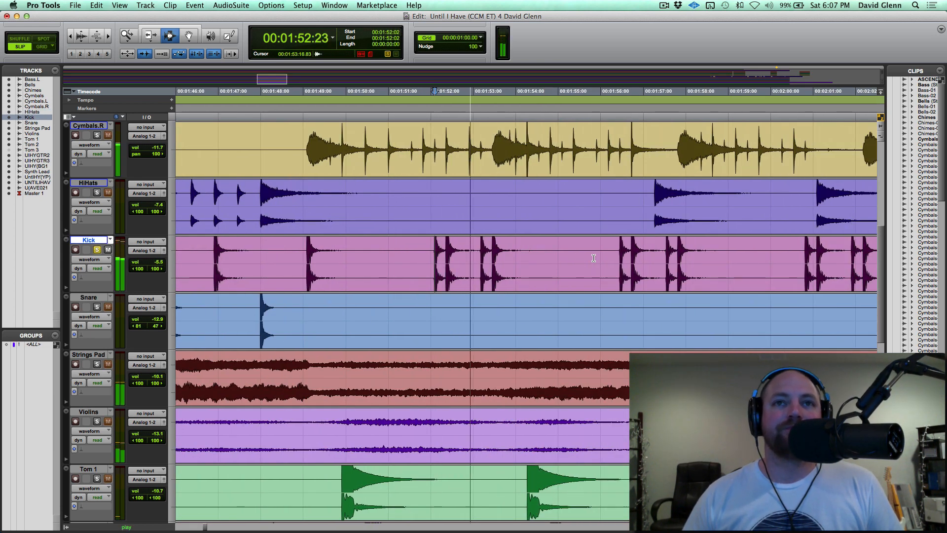
{"action": "key", "text": "space"}
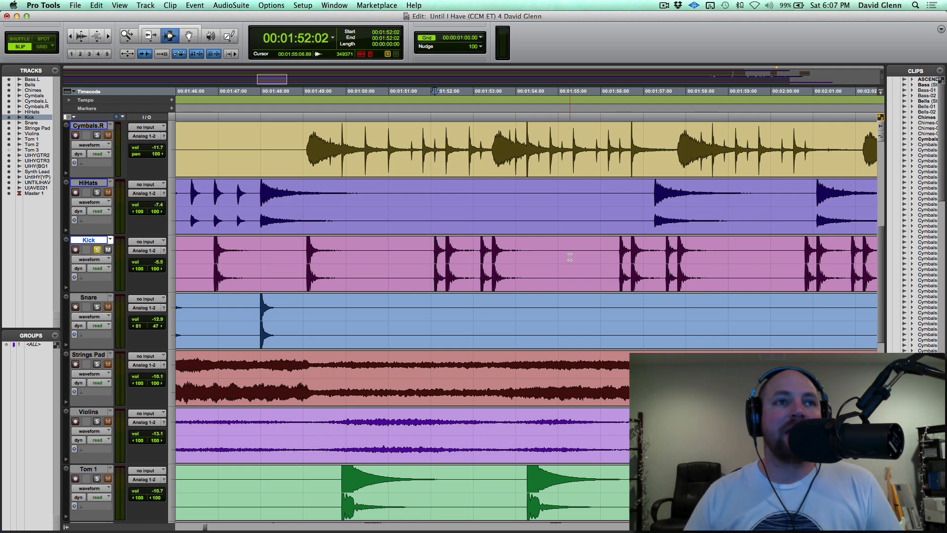
Solo the Violins track, audition it from about 00:01:33 and raise its volume to -5.9 dB.
{"action": "key", "text": "r"}
{"action": "key", "text": "r"}
{"action": "key", "text": "r"}
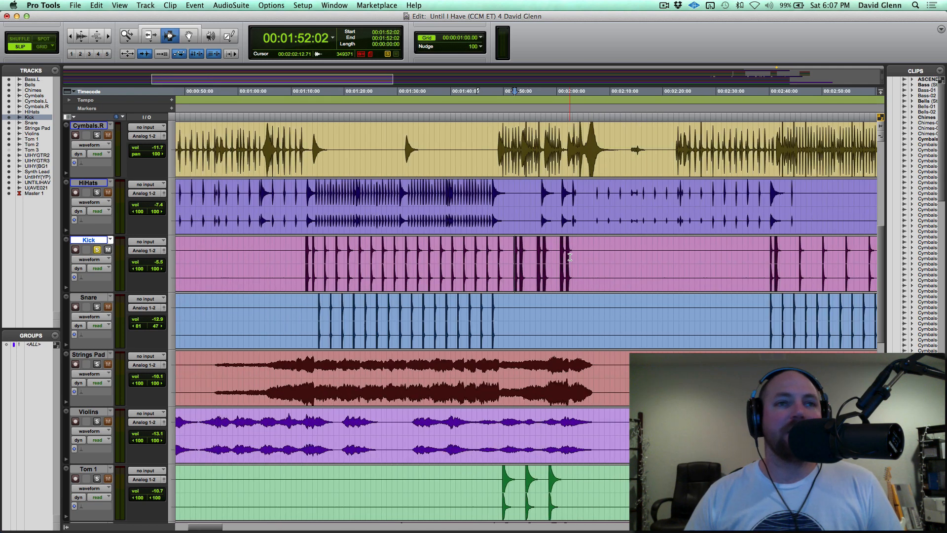
{"action": "scroll", "coordinate": [570, 257], "scroll_direction": "down", "scroll_amount": 3}
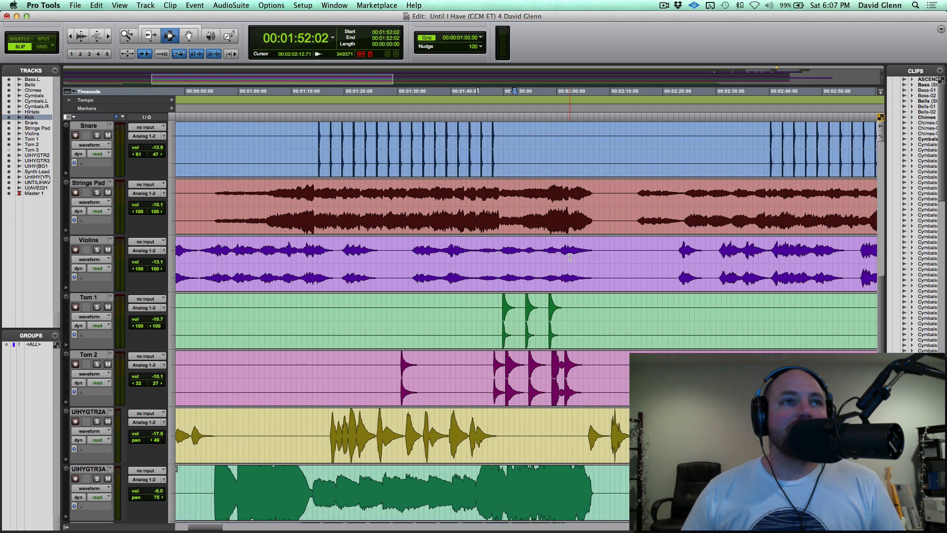
{"action": "left_click", "coordinate": [406, 256]}
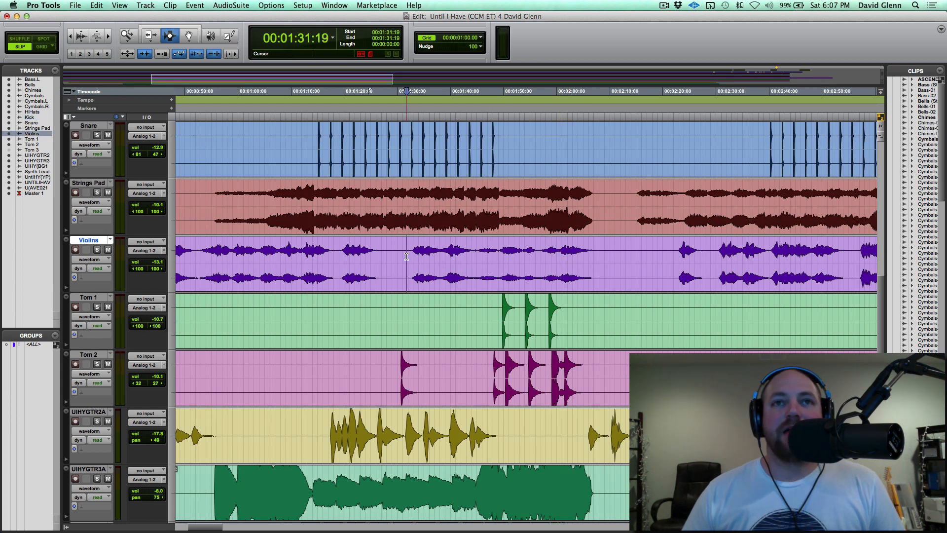
{"action": "key", "text": "shift+s"}
{"action": "key", "text": "space"}
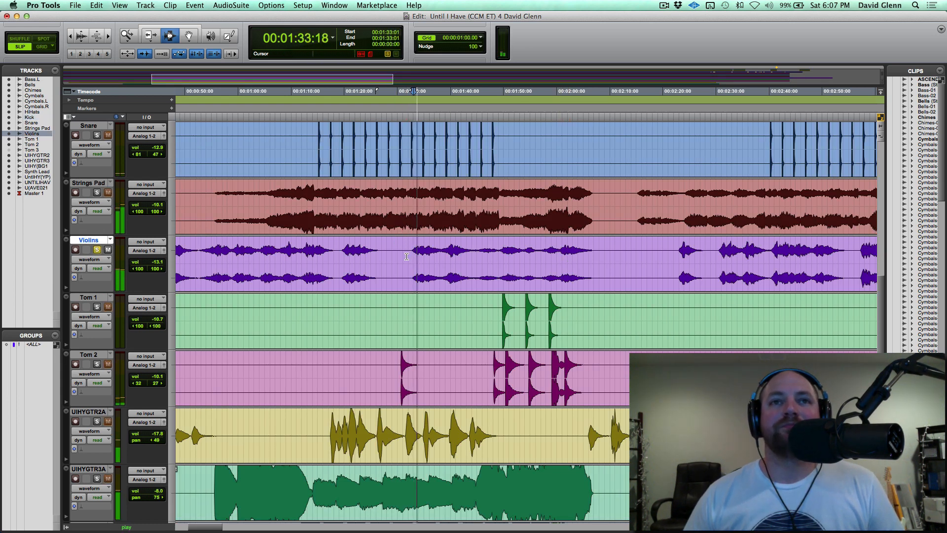
{"action": "left_click_drag", "start_coordinate": [150, 265], "coordinate": [150, 260]}
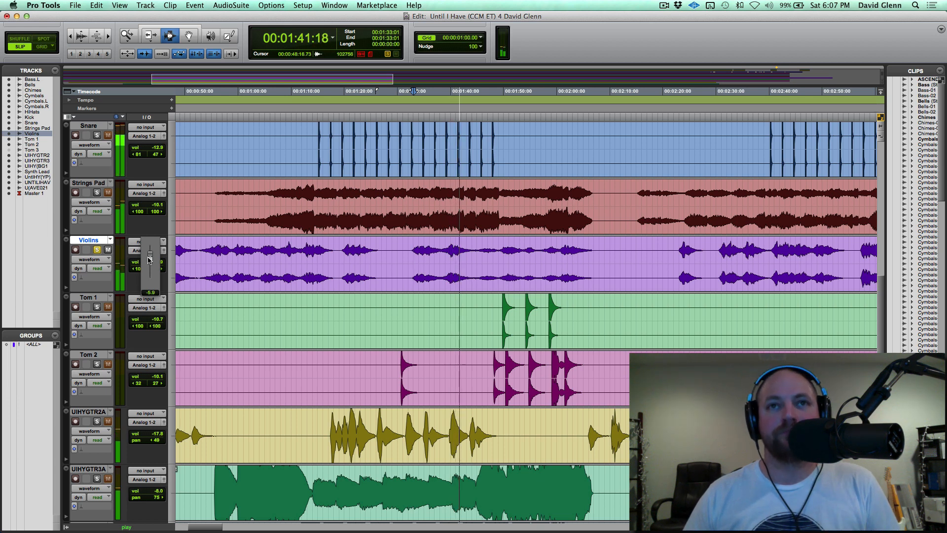
{"action": "key", "text": "space"}
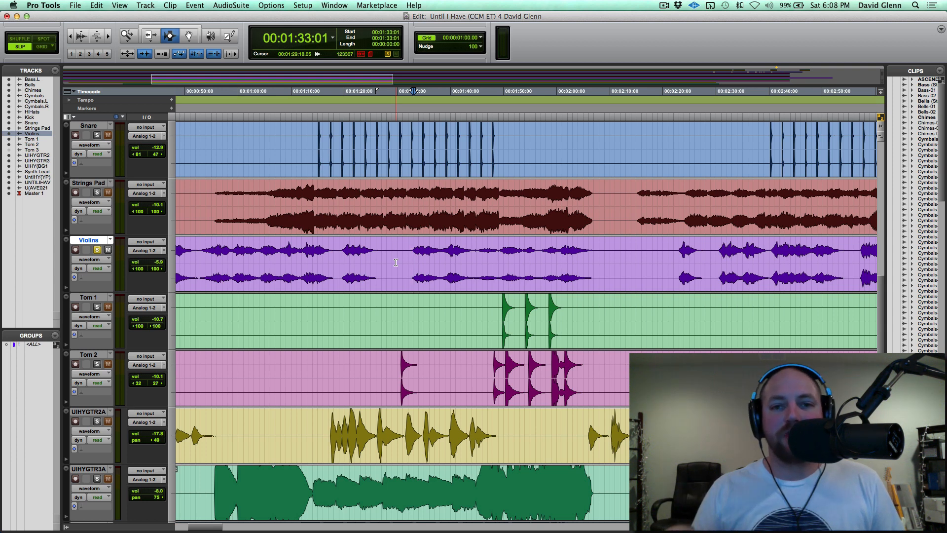
Examine the later sections of the Violins, tom, guitar, background vocal and synth tracks.
{"action": "key", "text": "super+bracketleft"}
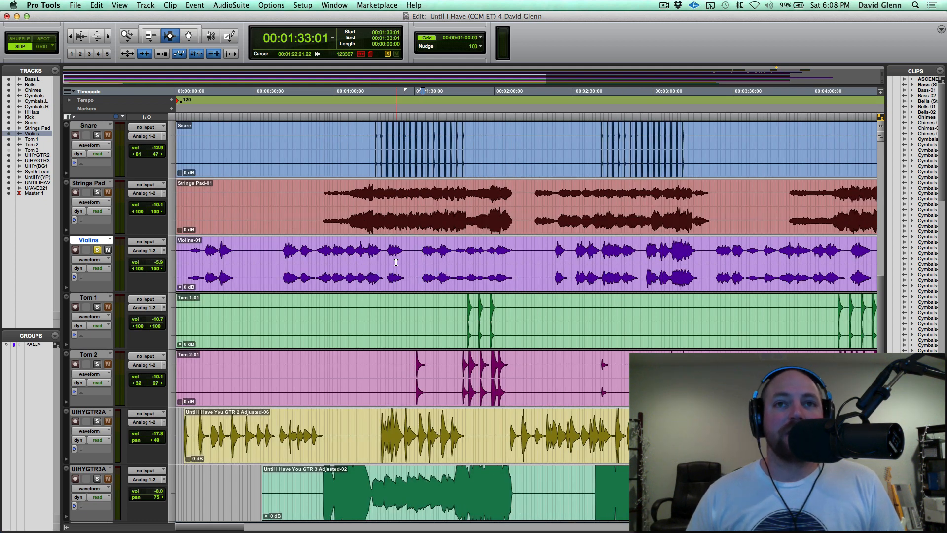
{"action": "scroll", "coordinate": [395, 262], "scroll_direction": "right", "scroll_amount": 10}
{"action": "left_click", "coordinate": [483, 316]}
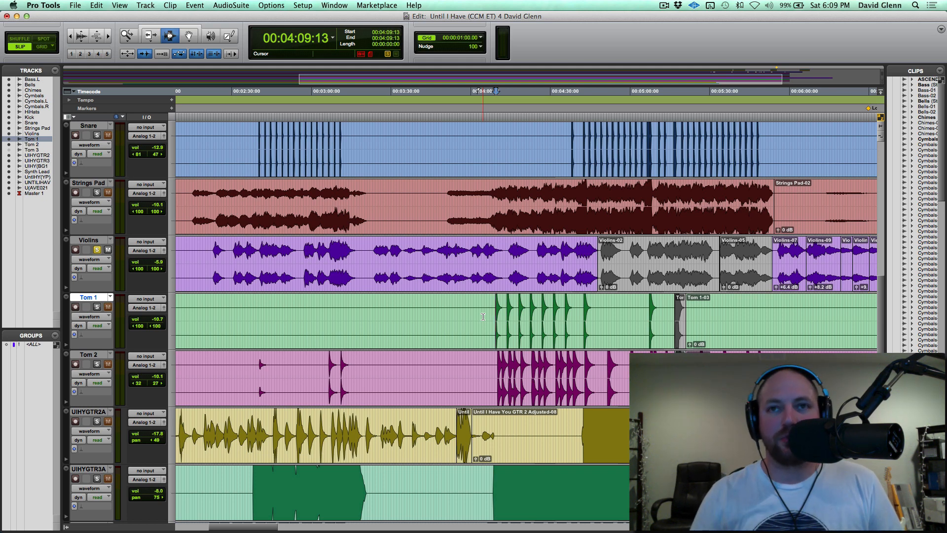
{"action": "scroll", "coordinate": [483, 317], "scroll_direction": "down", "scroll_amount": 3}
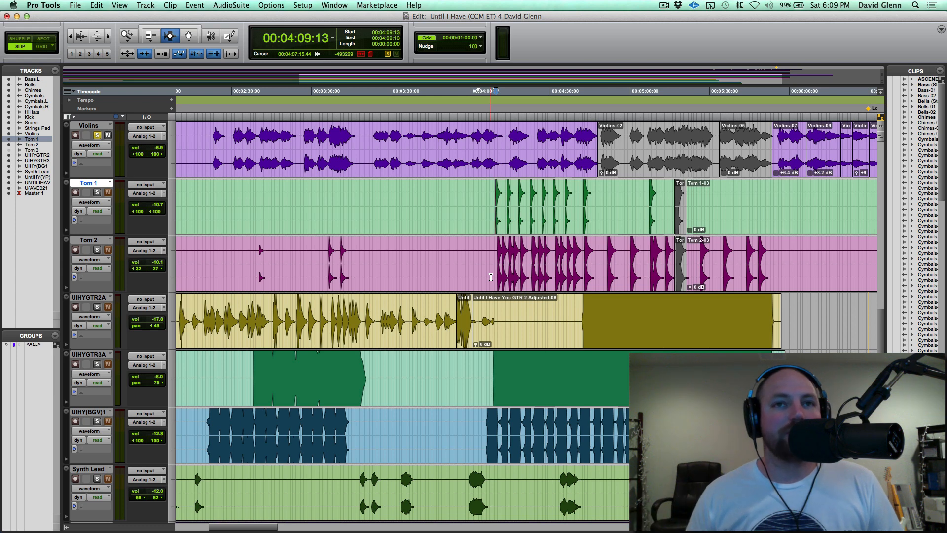
{"action": "key", "text": "r"}
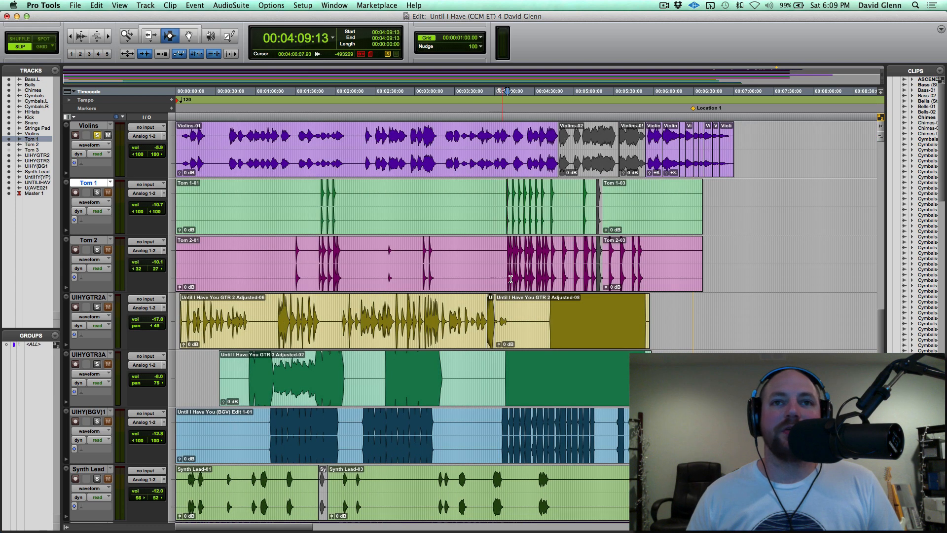
{"action": "scroll", "coordinate": [502, 321], "scroll_direction": "down", "scroll_amount": 2}
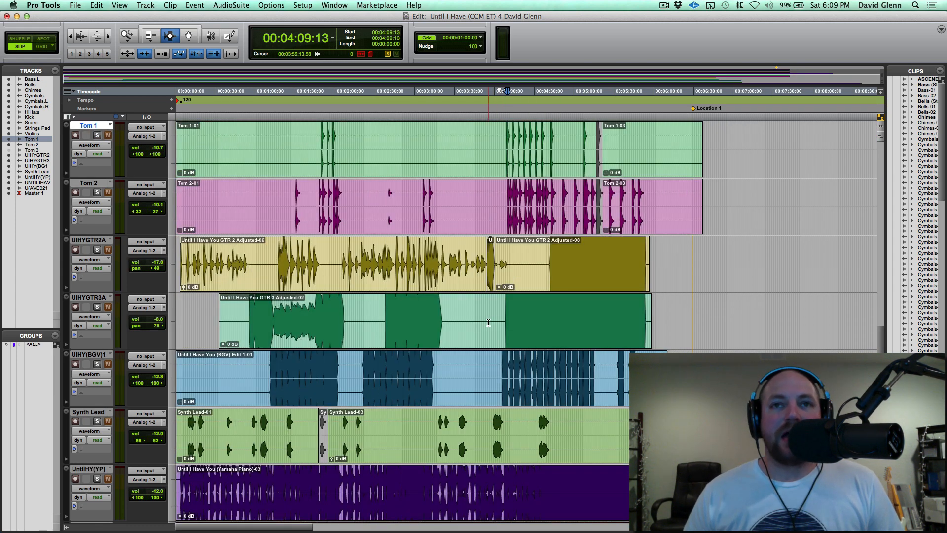
{"action": "left_click", "coordinate": [495, 314]}
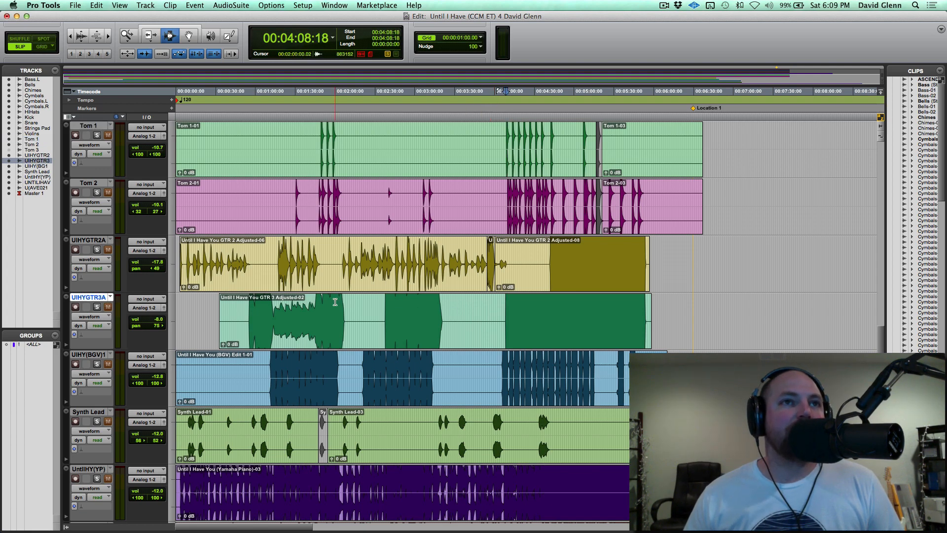
Solo the Chimes track and audition its hit at about 00:03:15.
{"action": "scroll", "coordinate": [335, 302], "scroll_direction": "up", "scroll_amount": 10}
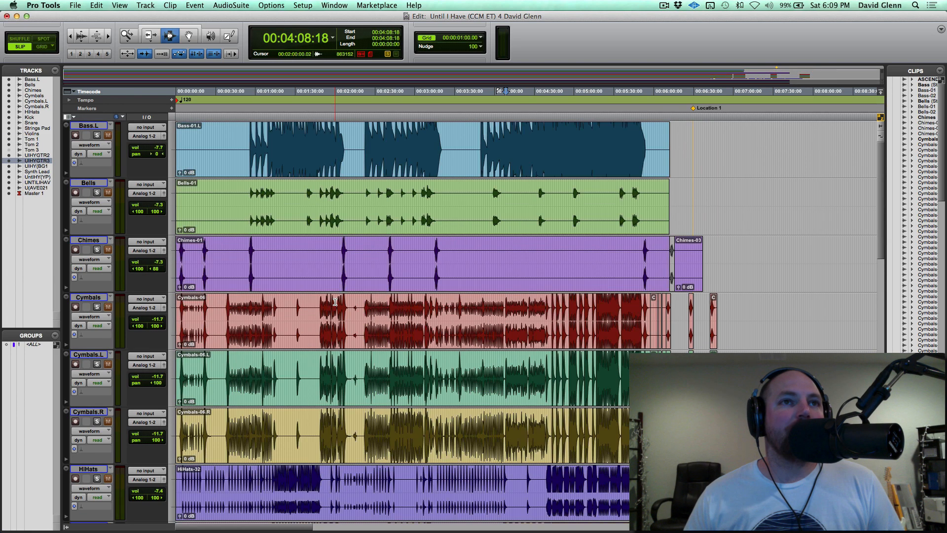
{"action": "left_click", "coordinate": [96, 249]}
{"action": "left_click", "coordinate": [89, 240]}
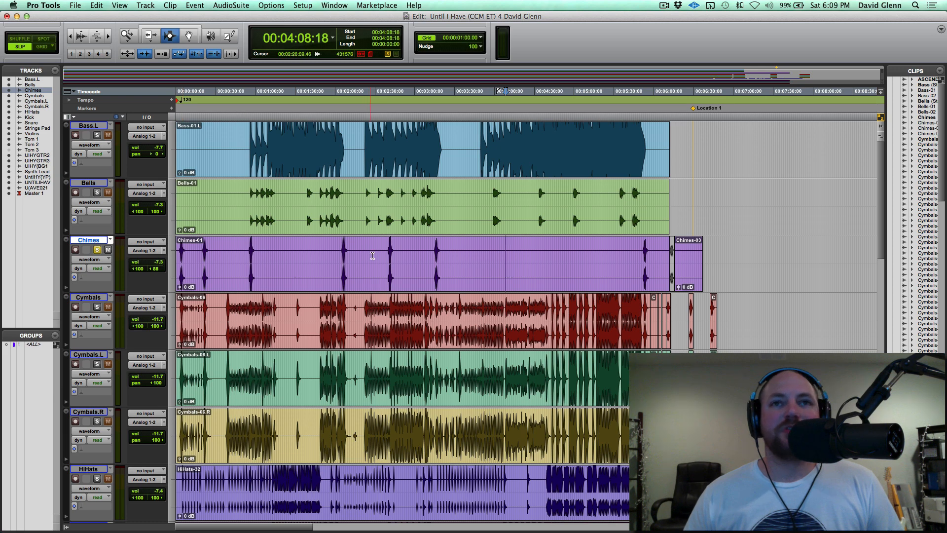
{"action": "left_click", "coordinate": [435, 260]}
{"action": "key", "text": "space"}
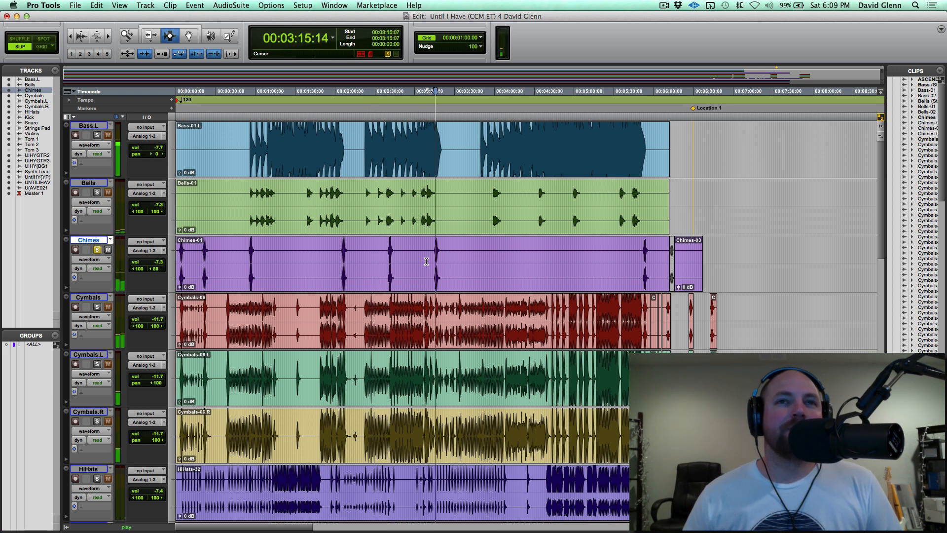
{"action": "key", "text": "t"}
{"action": "key", "text": "t"}
{"action": "key", "text": "space"}
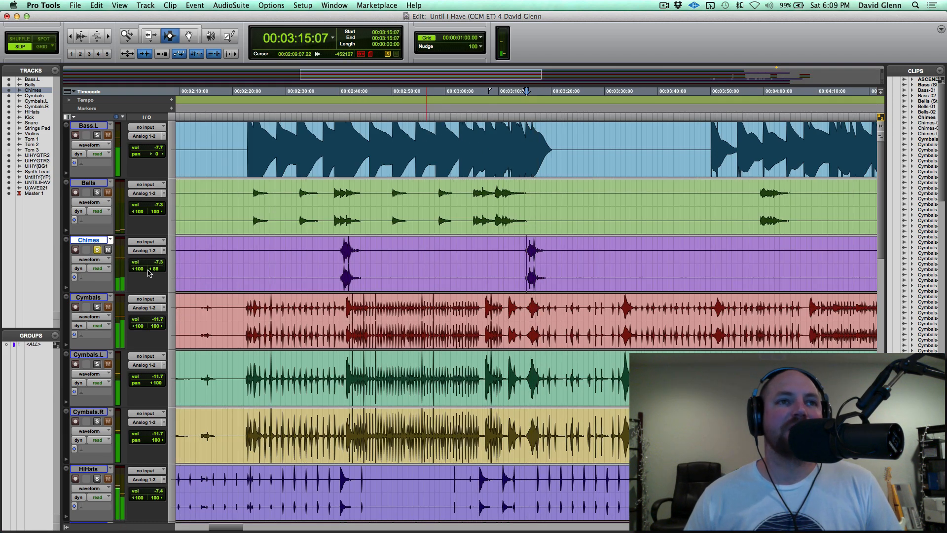
Pan the Chimes track's right channel fully right to 100 and audition the hit from about 00:03:14.
{"action": "left_click_drag", "start_coordinate": [148, 272], "coordinate": [194, 274]}
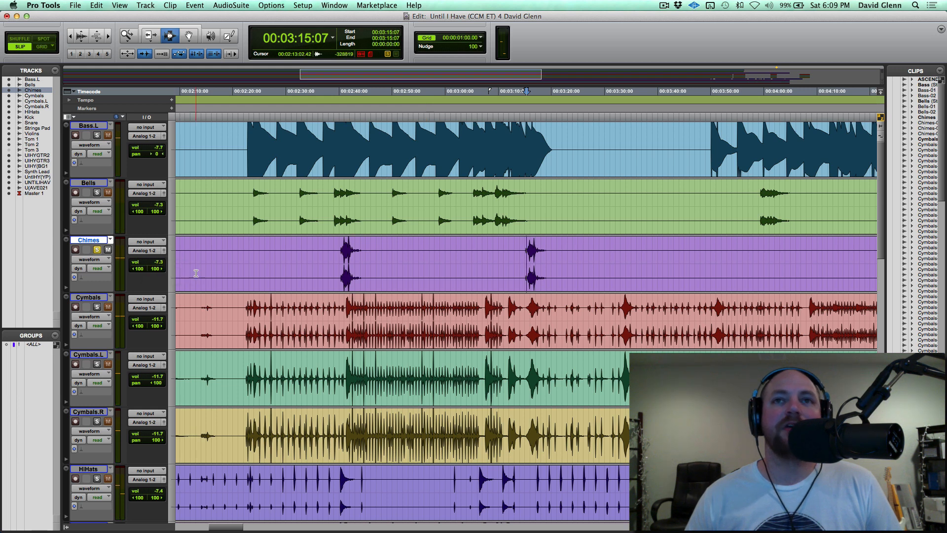
{"action": "left_click", "coordinate": [522, 260]}
{"action": "key", "text": "space"}
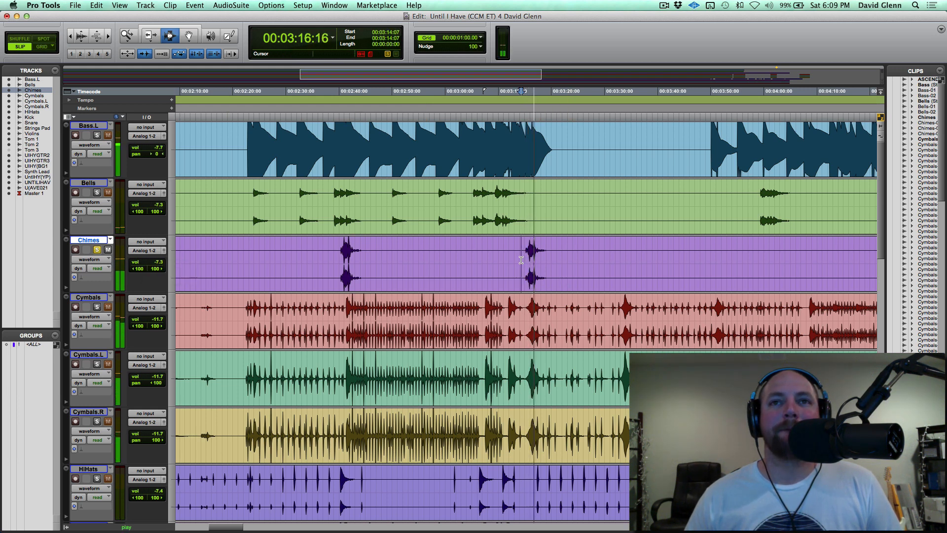
{"action": "key", "text": "space"}
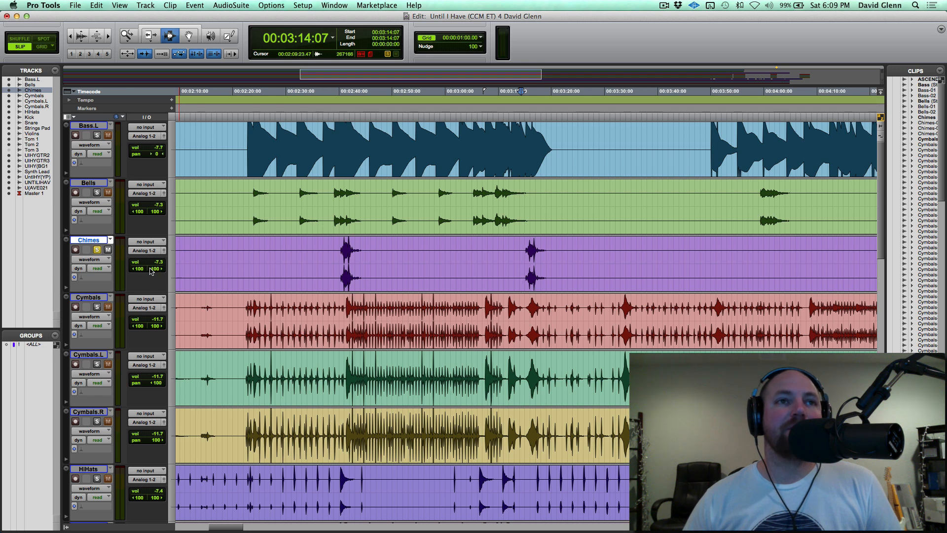
Pan the Chimes track's right channel to 78 left and route the track's output to Bus 23-24 (Stereo).
{"action": "left_click_drag", "start_coordinate": [151, 271], "coordinate": [124, 272]}
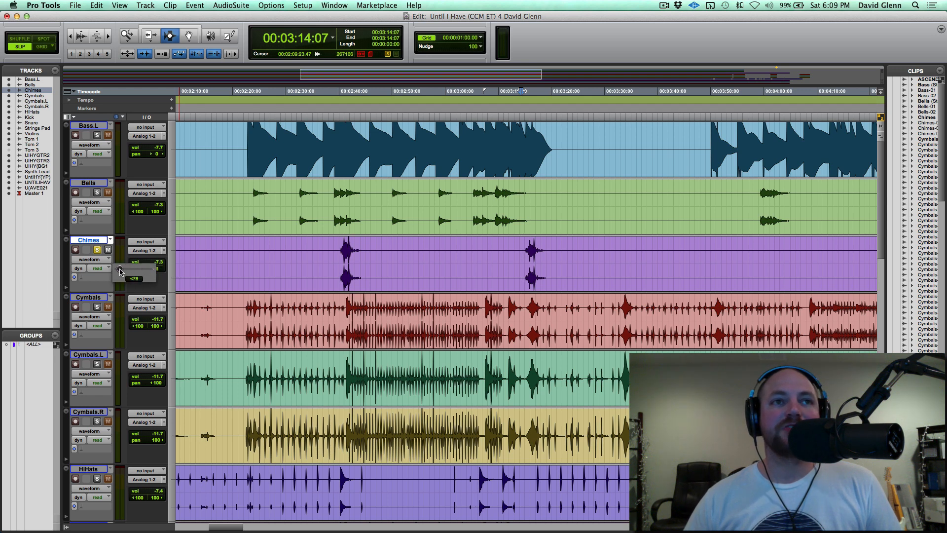
{"action": "left_click_drag", "start_coordinate": [120, 271], "coordinate": [120, 270]}
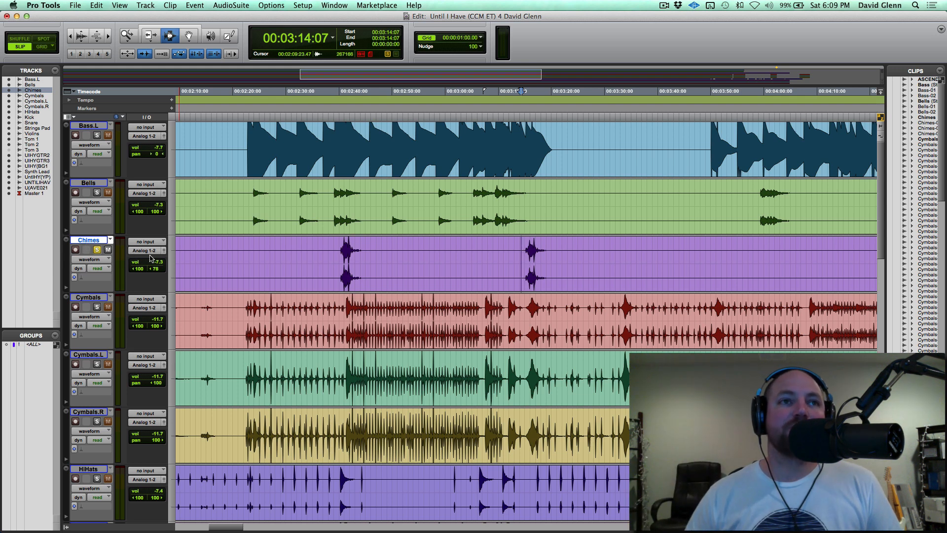
{"action": "left_click", "coordinate": [145, 254]}
{"action": "mouse_move", "coordinate": [173, 259]}
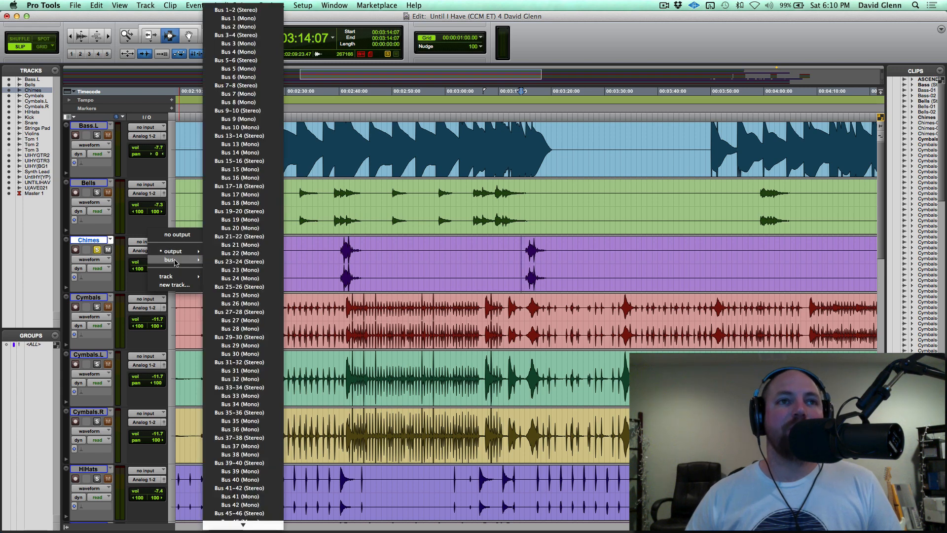
{"action": "left_click", "coordinate": [232, 262]}
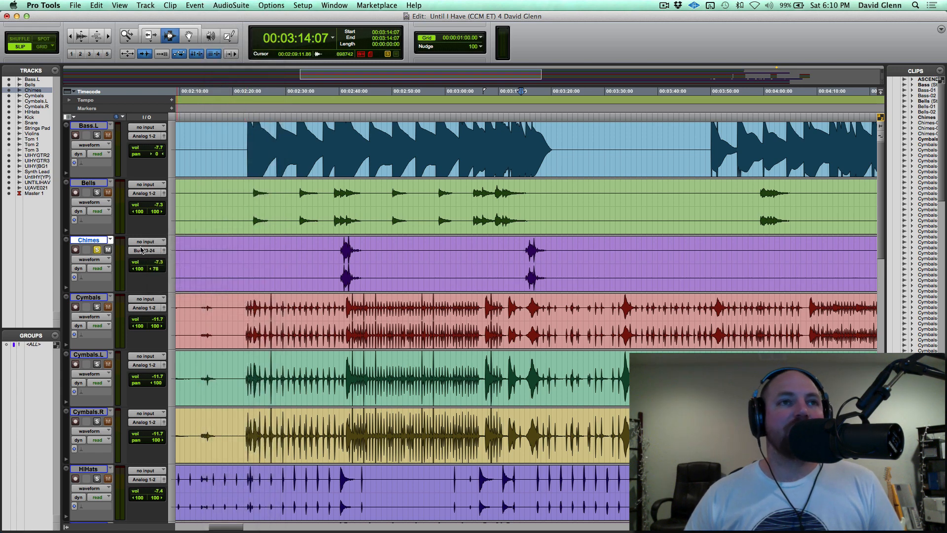
Select all clips on the Chimes track, from 00:00:00:00 to 00:06:37:02, and consolidate them into one clip.
{"action": "double_click", "coordinate": [264, 254]}
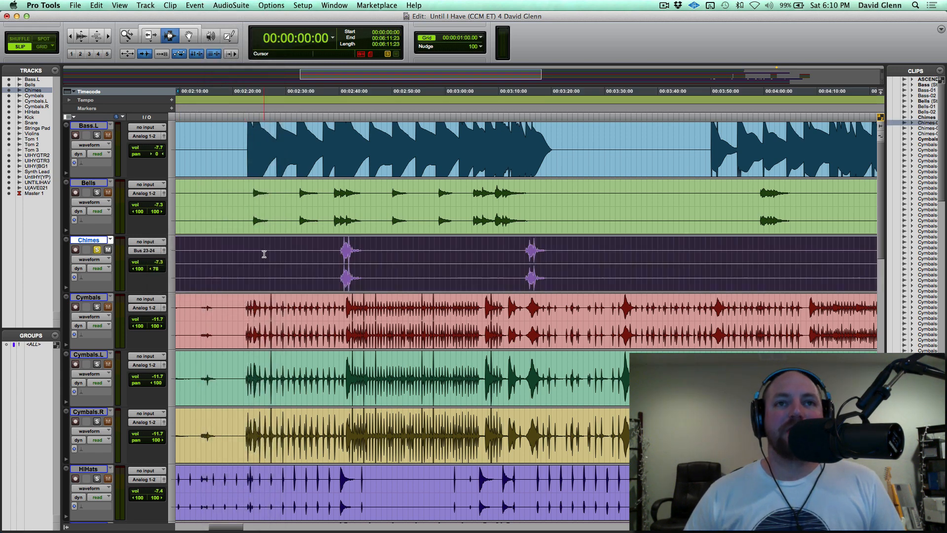
{"action": "key", "text": "alt+a"}
{"action": "left_click", "coordinate": [273, 254]}
{"action": "double_click", "coordinate": [367, 260]}
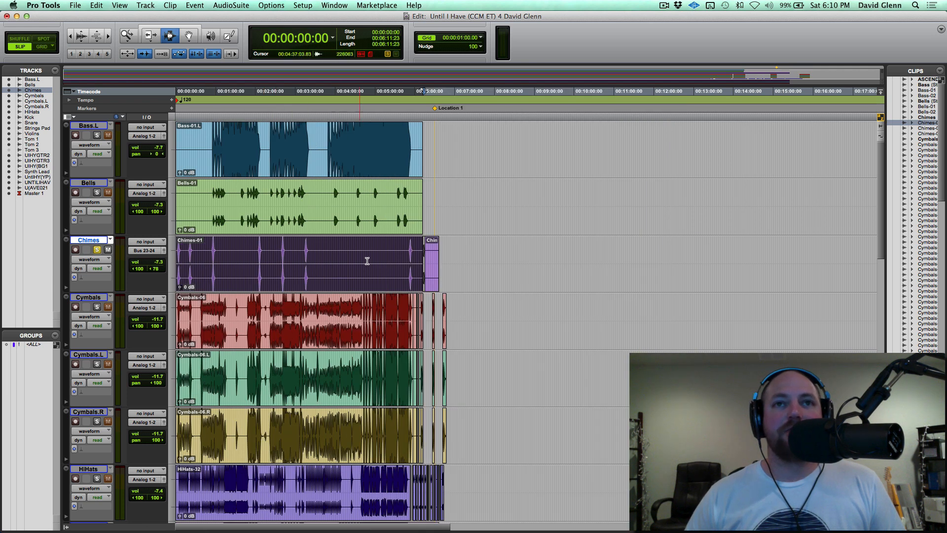
{"action": "left_click", "coordinate": [425, 256]}
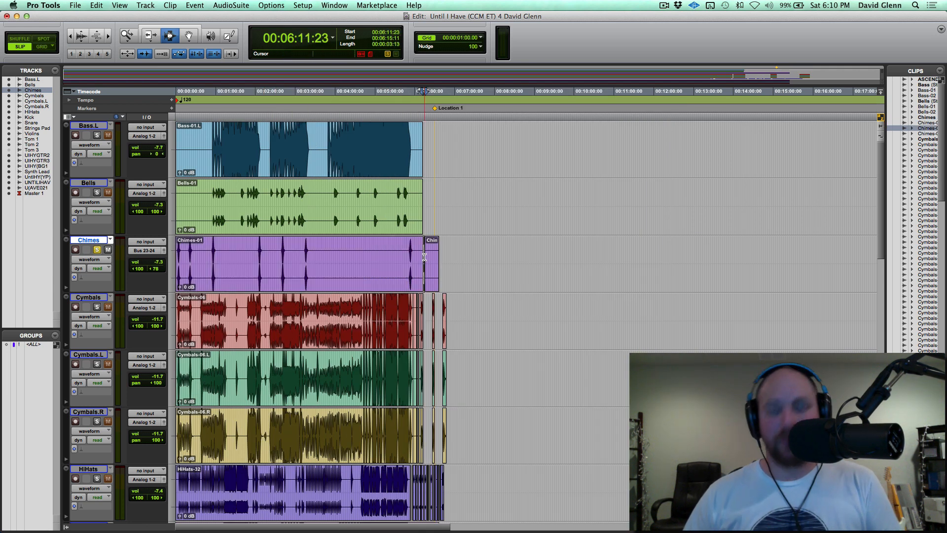
{"action": "triple_click", "coordinate": [335, 251]}
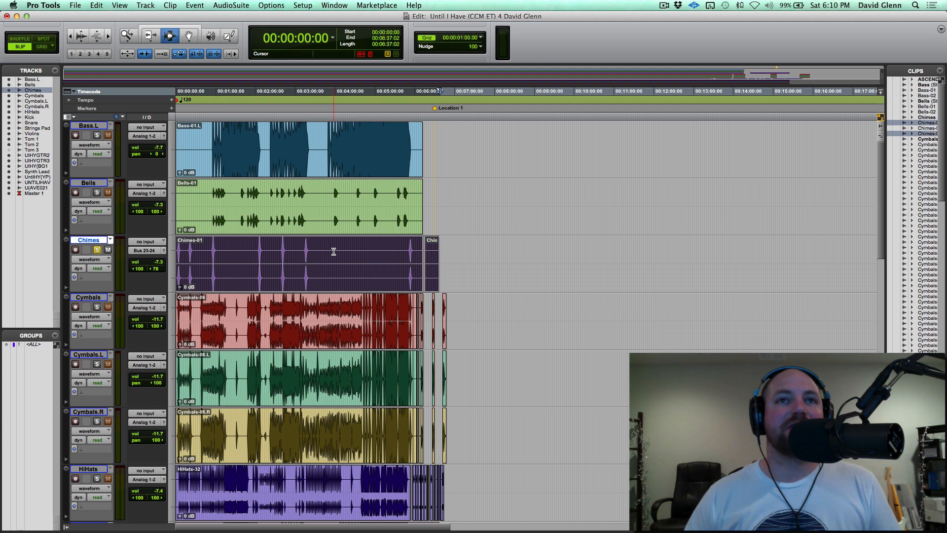
{"action": "key", "text": "super+f"}
{"action": "key", "text": "Return"}
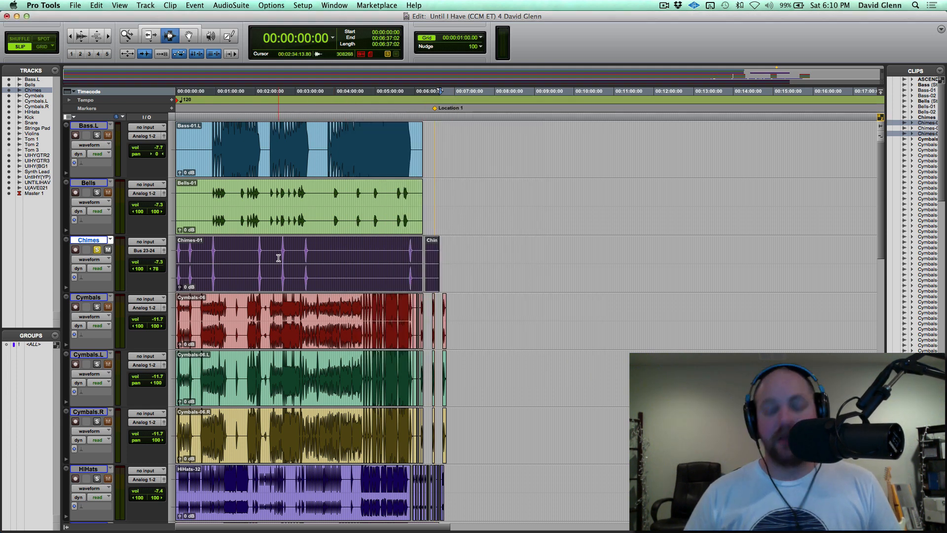
{"action": "key", "text": "alt+shift+3"}
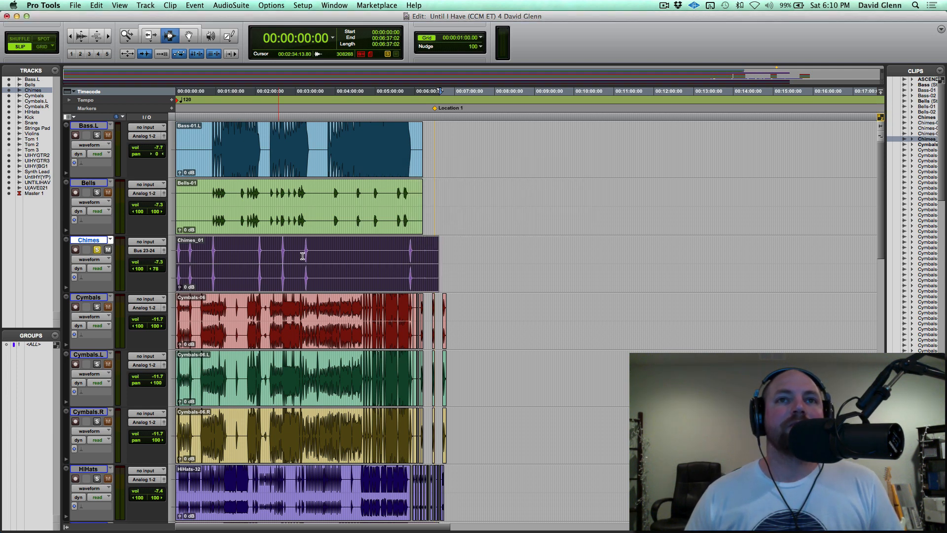
Bounce Bus 23-24 (Stereo) offline as an interleaved 16 Bit, 44.1 kHz WAV file named Chimes L.
{"action": "right_click", "coordinate": [146, 253]}
{"action": "left_click", "coordinate": [205, 279]}
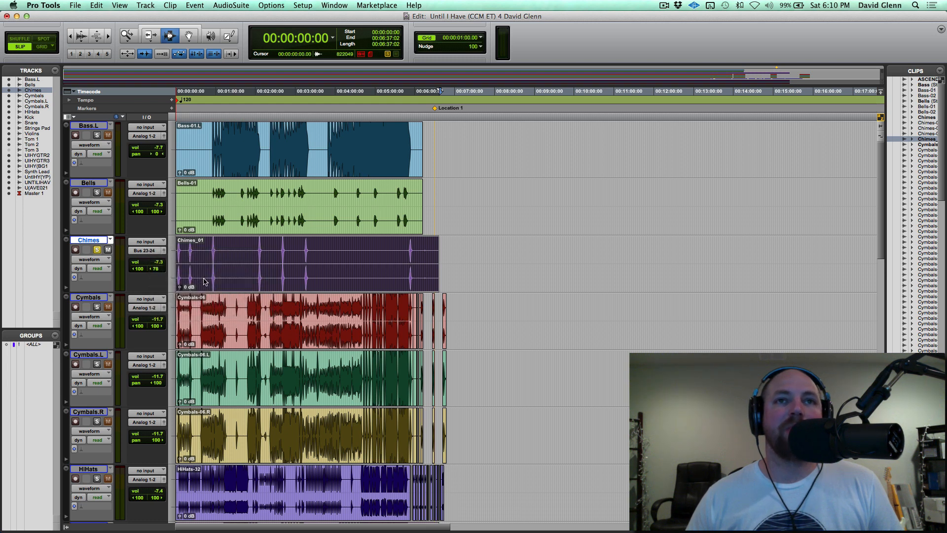
{"action": "triple_click", "coordinate": [459, 262]}
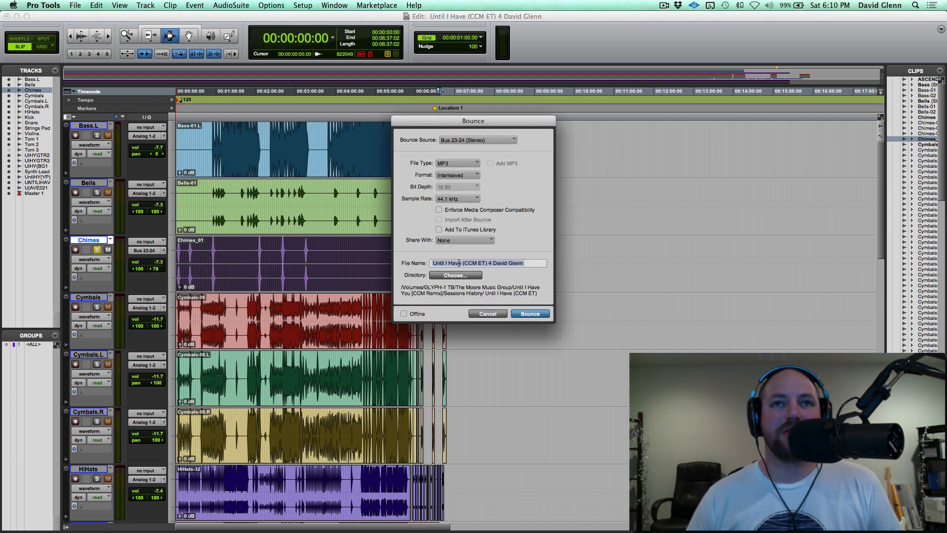
{"action": "type", "text": "Chimes L"}
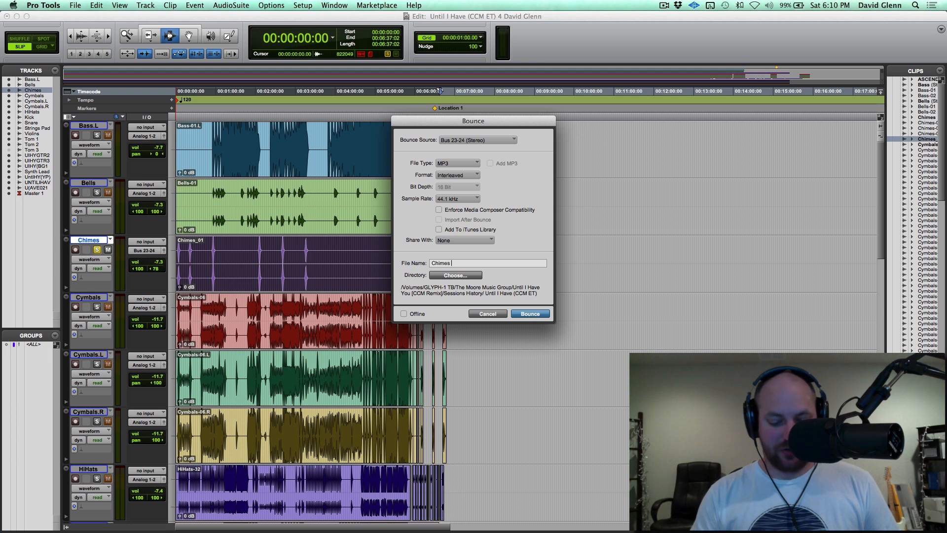
{"action": "left_click", "coordinate": [458, 162]}
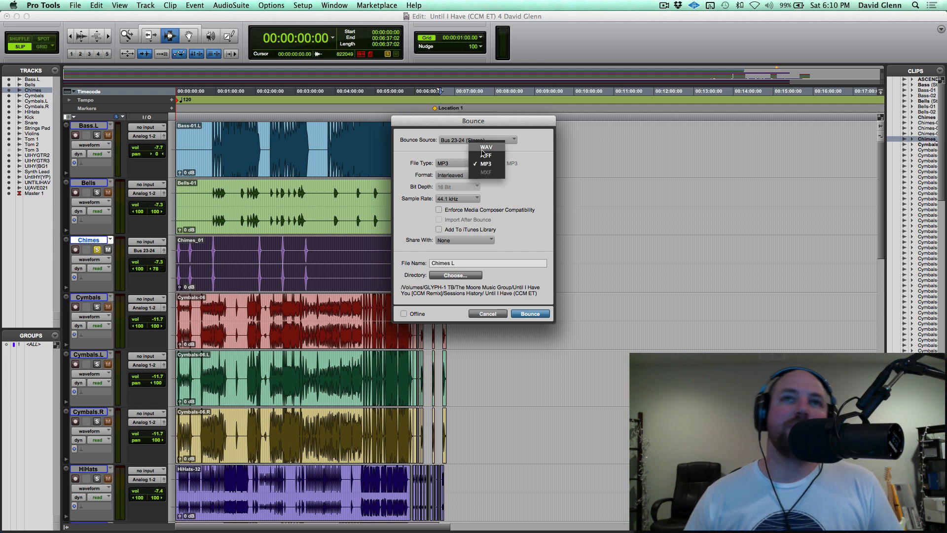
{"action": "left_click", "coordinate": [482, 154]}
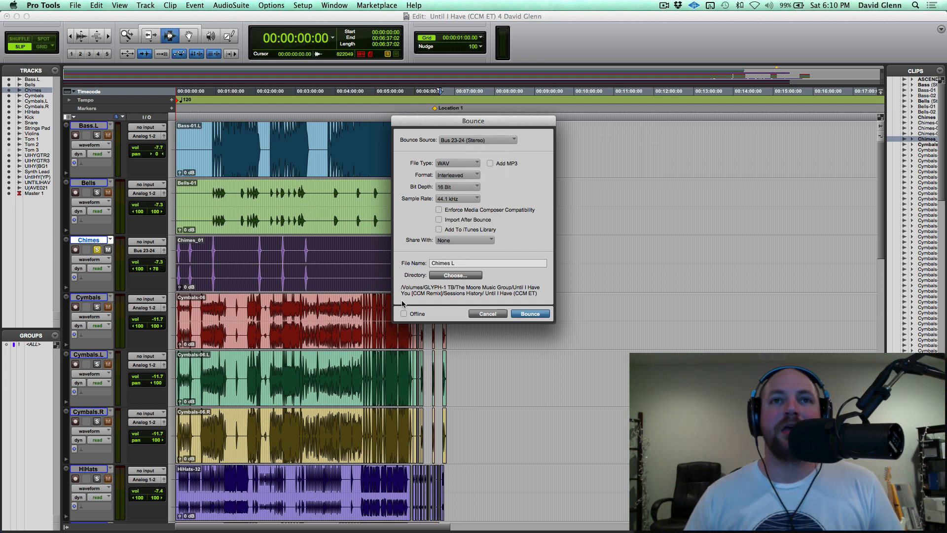
{"action": "left_click", "coordinate": [521, 315]}
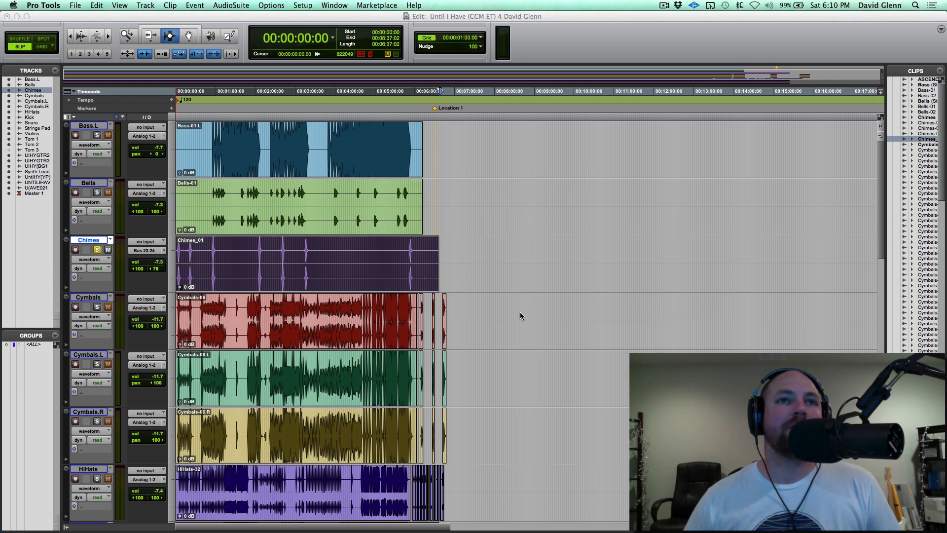
Switch to Finder, open the Bounced Files folder and import Chimes L.wav into the Pro Tools session as a new track.
{"action": "key", "text": "super+Tab"}
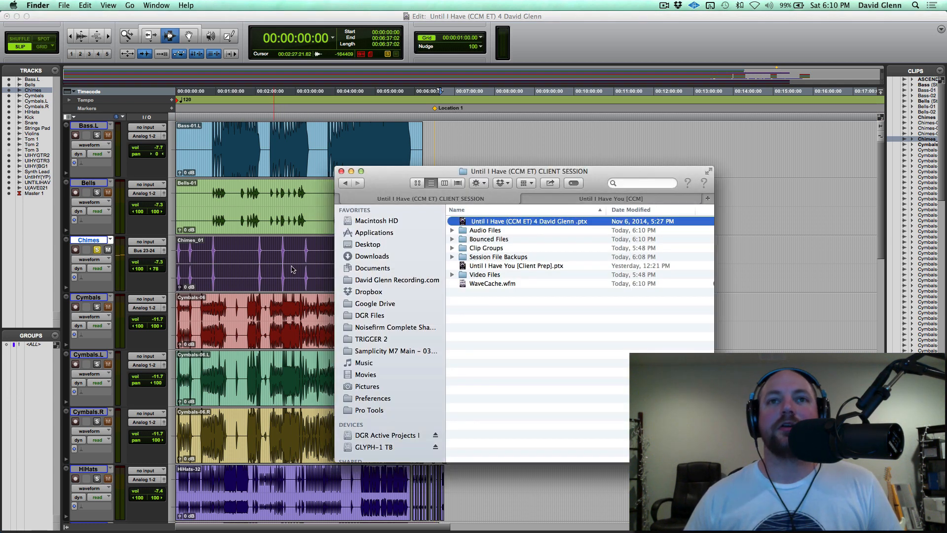
{"action": "double_click", "coordinate": [490, 237]}
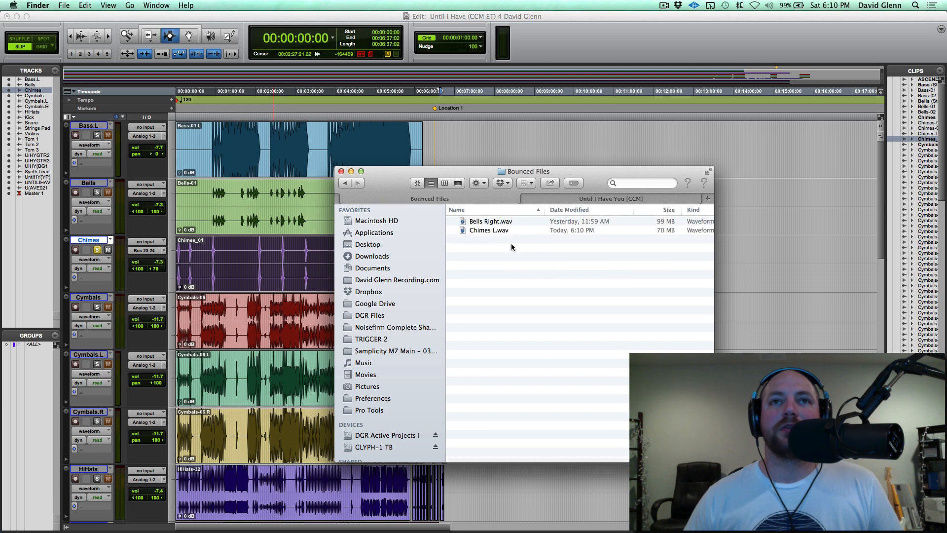
{"action": "left_click_drag", "start_coordinate": [483, 232], "coordinate": [20, 227]}
{"action": "left_click", "coordinate": [230, 311]}
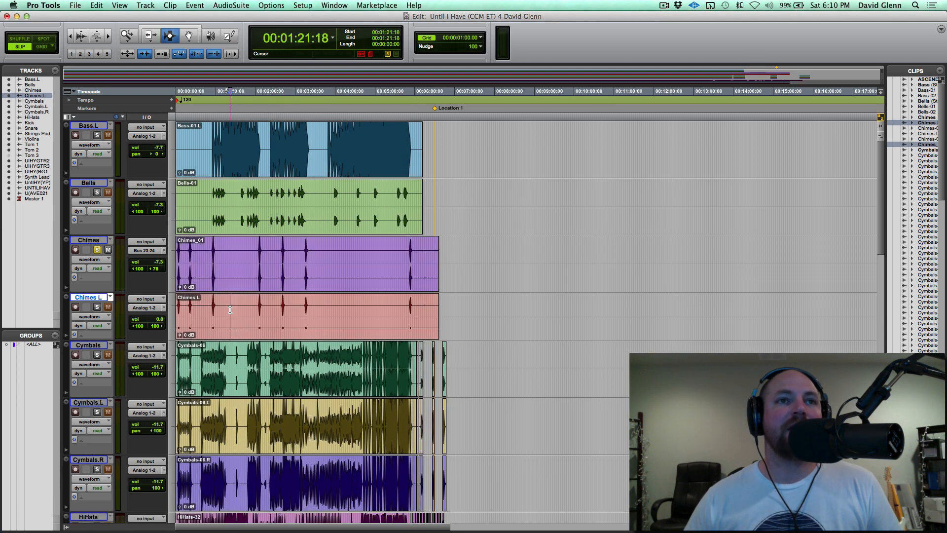
Compare the Chimes L clip with the Chimes clip up close, and take the Chimes track out of solo.
{"action": "key", "text": "t"}
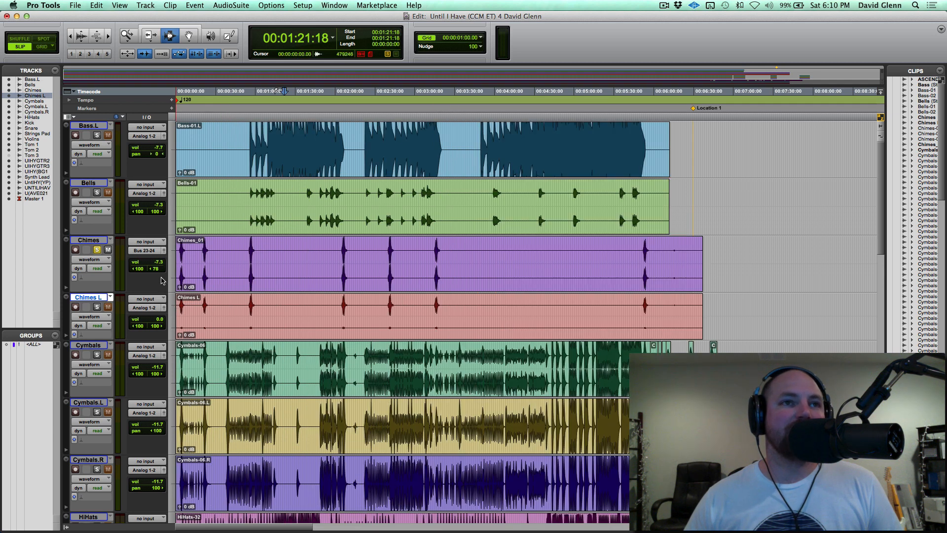
{"action": "left_click", "coordinate": [235, 310]}
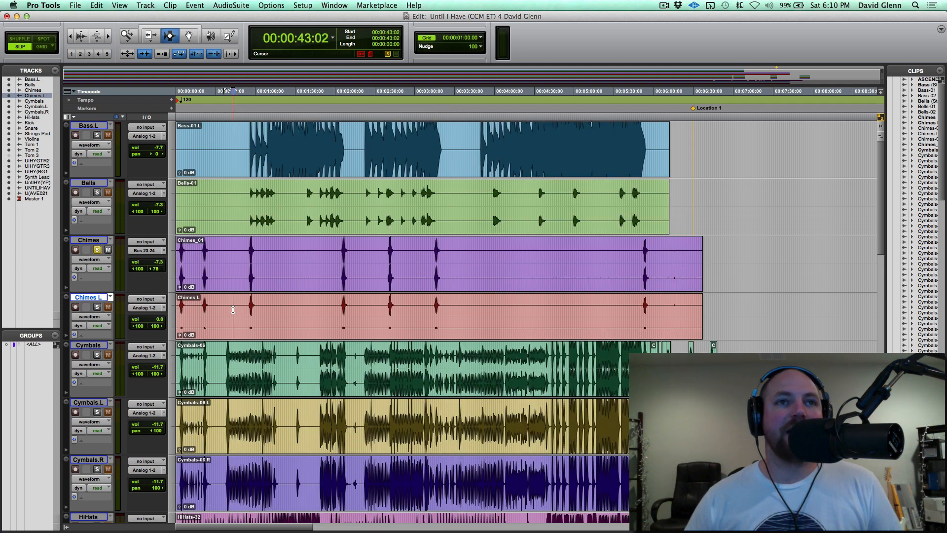
{"action": "left_click", "coordinate": [251, 311]}
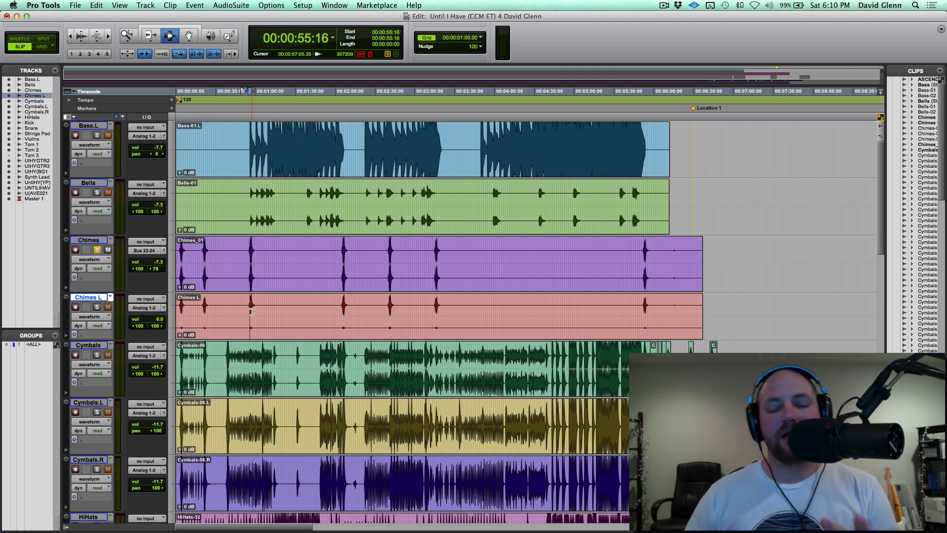
{"action": "left_click", "coordinate": [305, 253]}
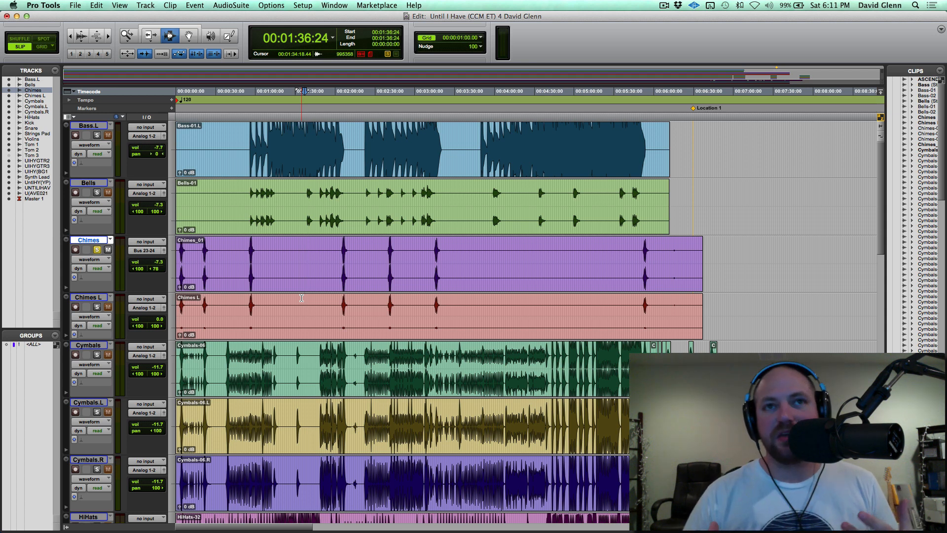
{"action": "left_click", "coordinate": [324, 311]}
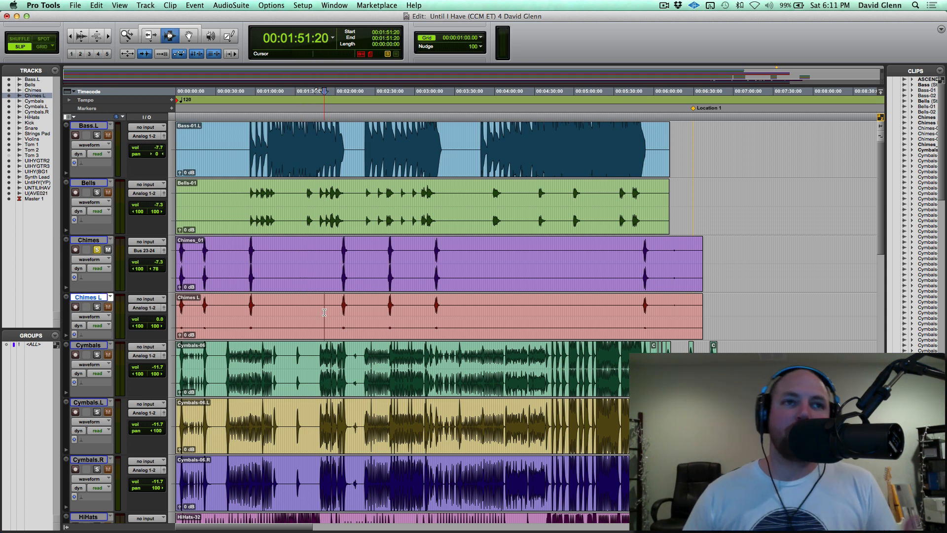
{"action": "left_click", "coordinate": [97, 250]}
{"action": "left_click", "coordinate": [92, 239]}
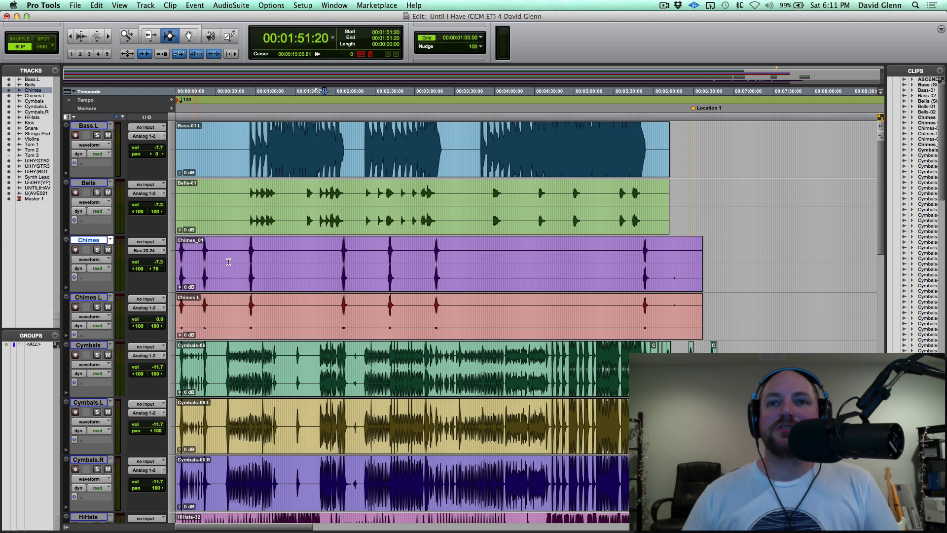
Solo the Violins track and audition its muted Violins-02 clip from 00:05:12:15.
{"action": "key", "text": "super+bracketright"}
{"action": "scroll", "coordinate": [510, 306], "scroll_direction": "right", "scroll_amount": 10}
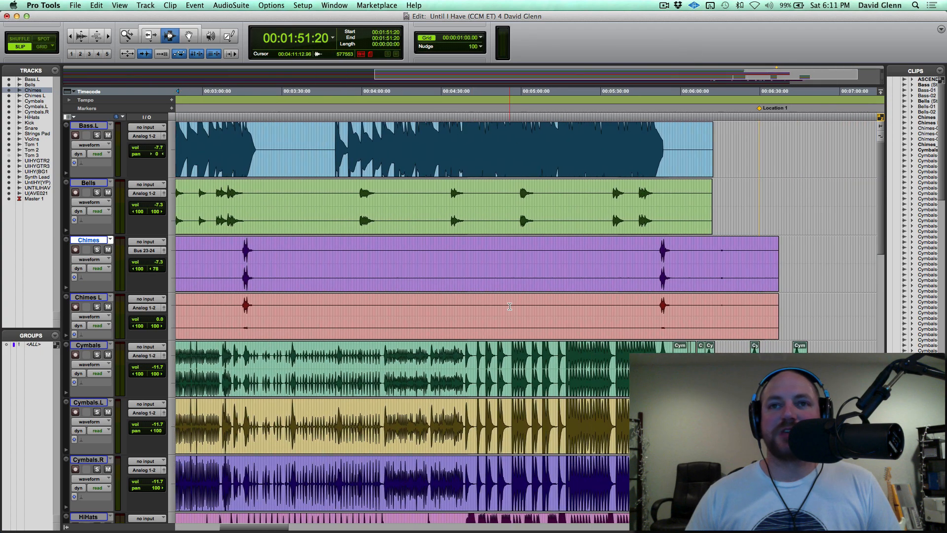
{"action": "scroll", "coordinate": [509, 306], "scroll_direction": "right", "scroll_amount": 3}
{"action": "scroll", "coordinate": [510, 307], "scroll_direction": "down", "scroll_amount": 6}
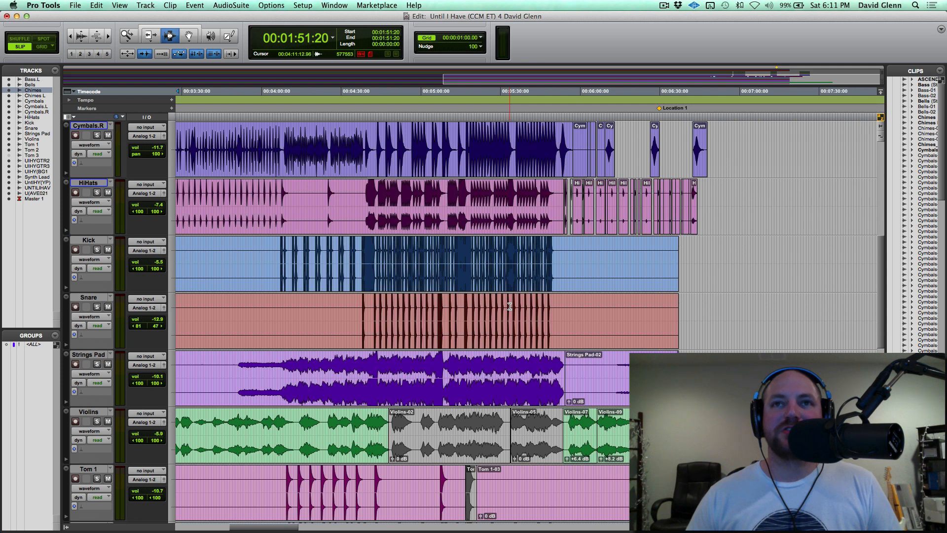
{"action": "scroll", "coordinate": [565, 256], "scroll_direction": "up", "scroll_amount": 3}
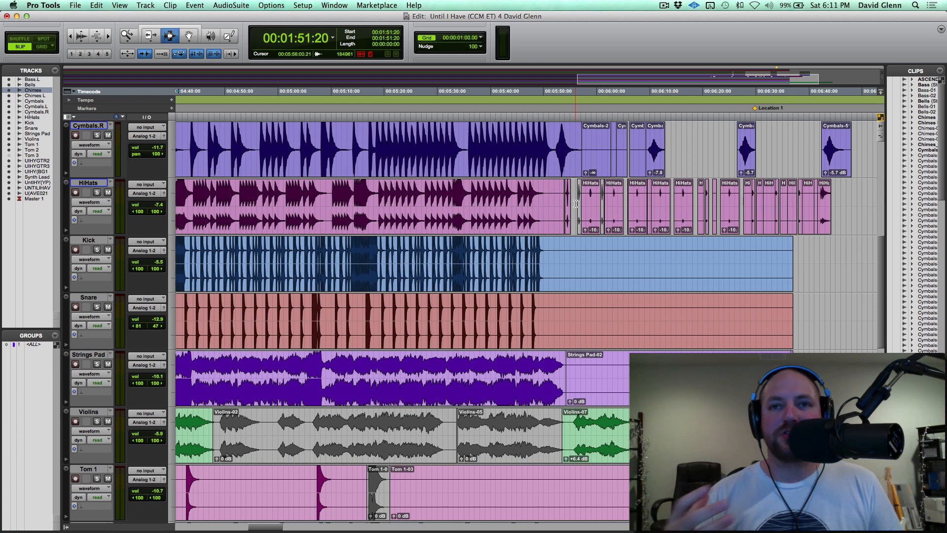
{"action": "double_click", "coordinate": [507, 431]}
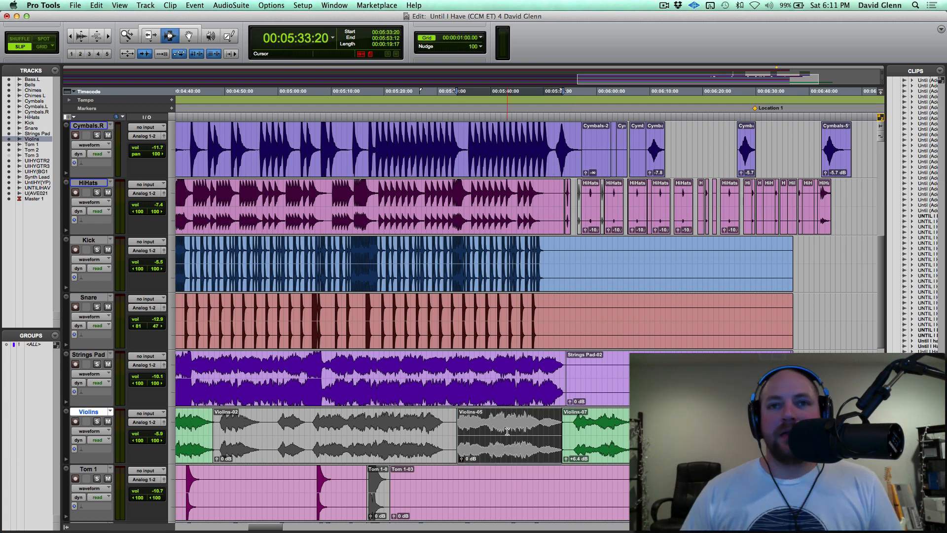
{"action": "left_click", "coordinate": [347, 422]}
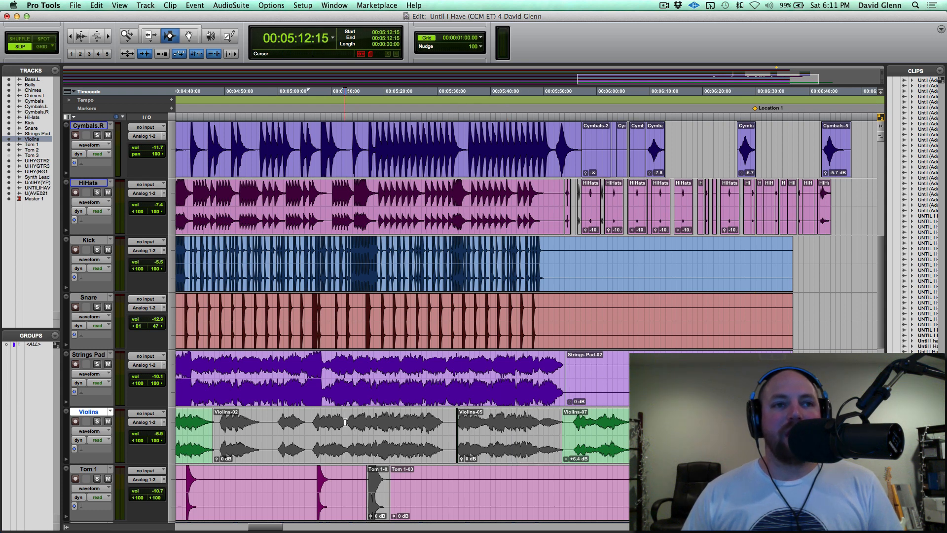
{"action": "key", "text": "shift+s"}
{"action": "key", "text": "space"}
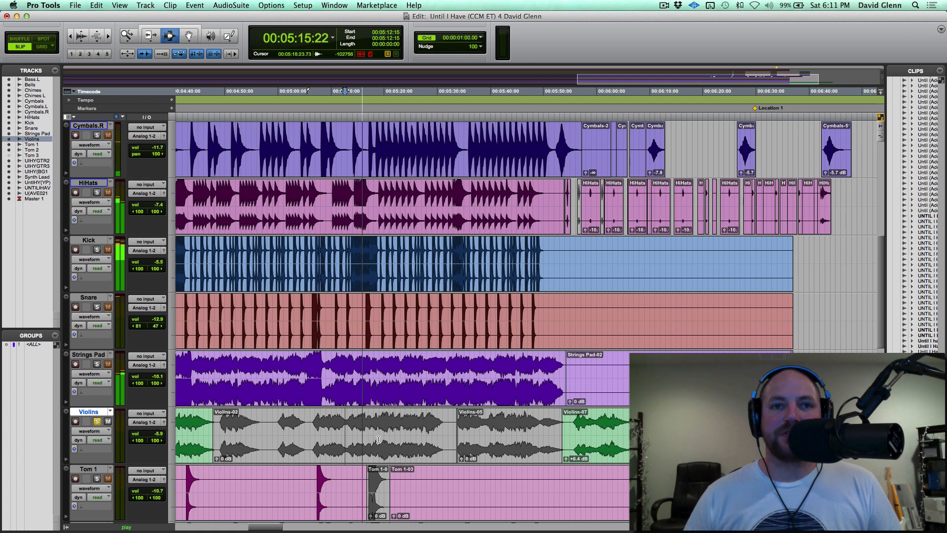
{"action": "key", "text": "space"}
Delete the muted Violins-02 and Violins-05 clips from the Violins track.
{"action": "double_click", "coordinate": [346, 430]}
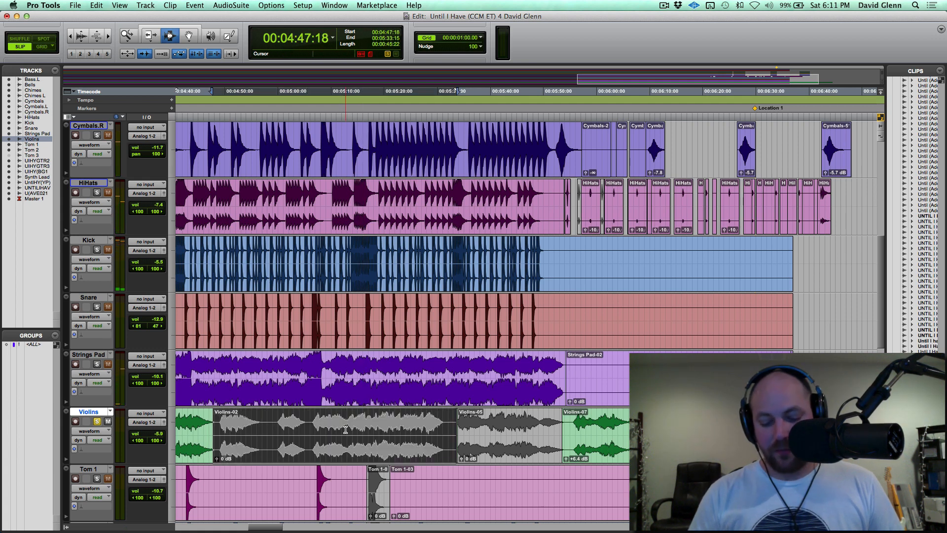
{"action": "key", "text": "super+m"}
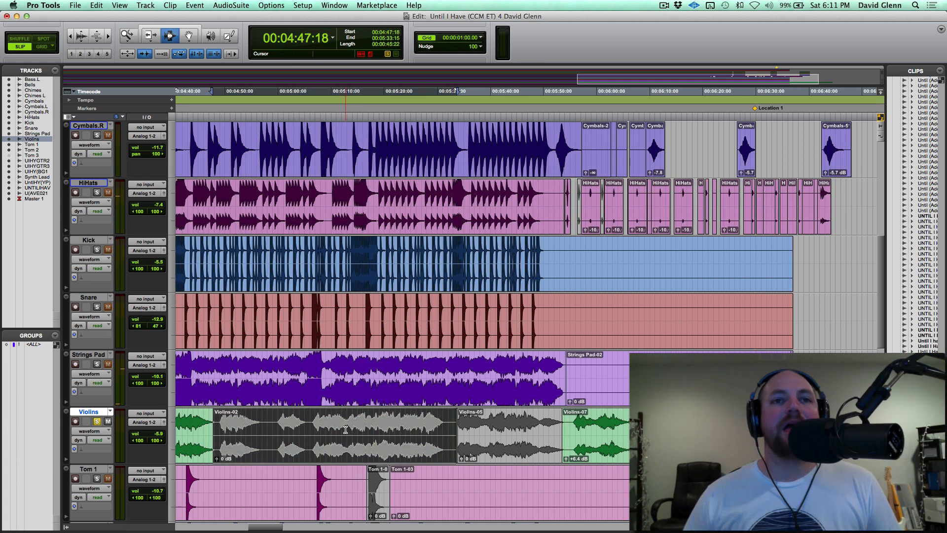
{"action": "double_click", "coordinate": [338, 427]}
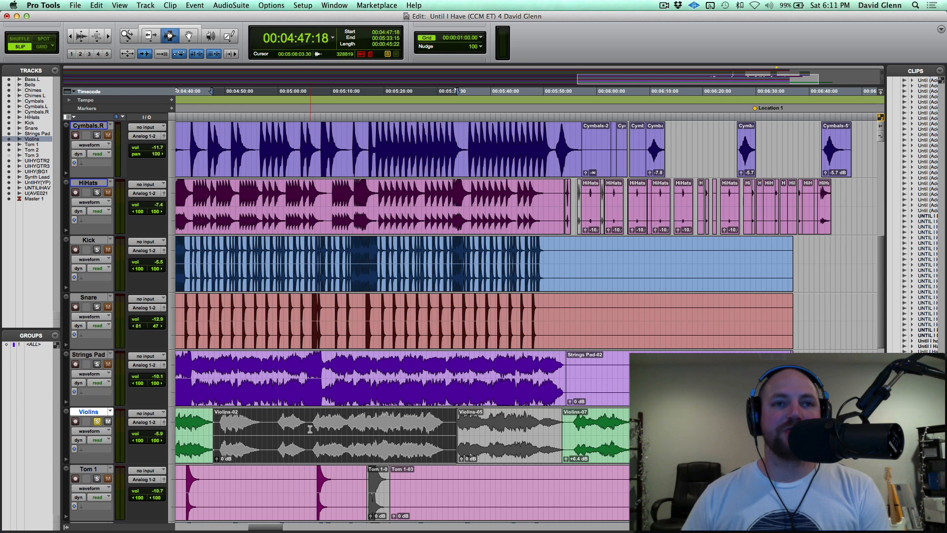
{"action": "key", "text": "Delete"}
{"action": "double_click", "coordinate": [487, 426]}
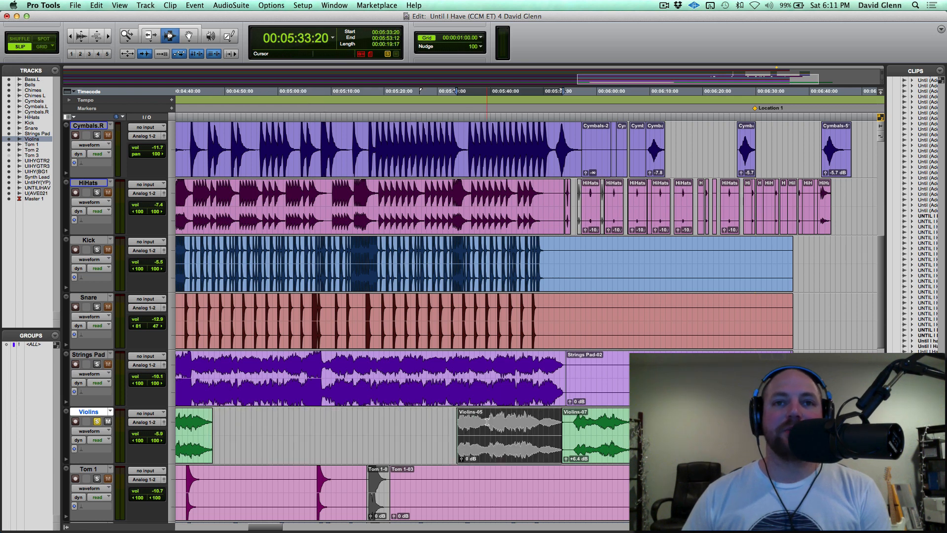
{"action": "key", "text": "Delete"}
{"action": "left_click", "coordinate": [477, 423]}
{"action": "left_click", "coordinate": [452, 424]}
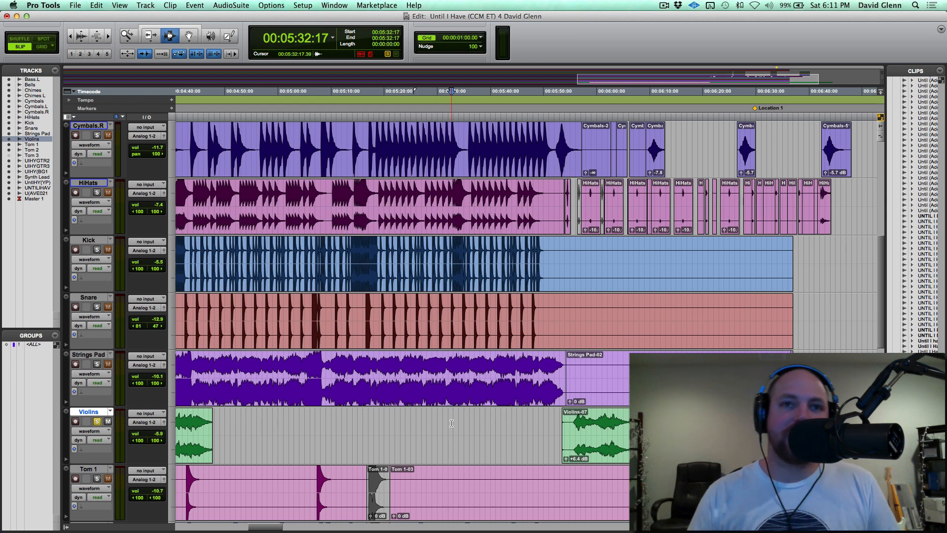
Delete the short muted clips starting at 00:05:16:16 on the Tom 1 and Tom 2 tracks.
{"action": "double_click", "coordinate": [380, 482]}
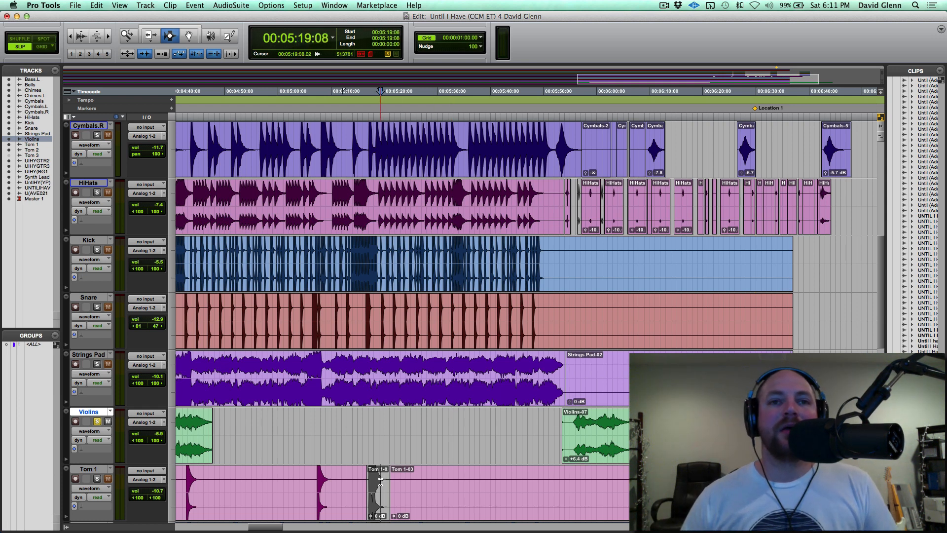
{"action": "key", "text": "Delete"}
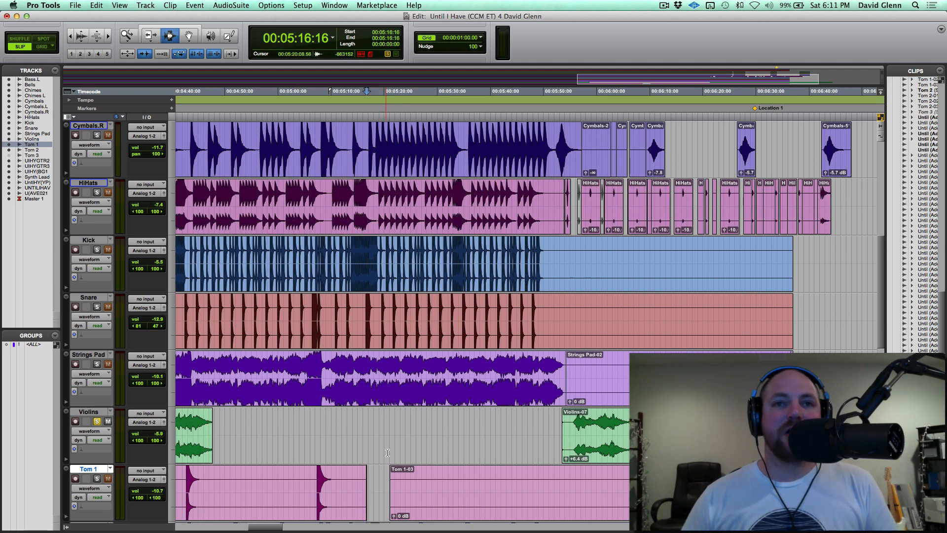
{"action": "scroll", "coordinate": [392, 438], "scroll_direction": "right", "scroll_amount": 10}
{"action": "scroll", "coordinate": [392, 438], "scroll_direction": "left", "scroll_amount": 10}
{"action": "scroll", "coordinate": [392, 438], "scroll_direction": "down", "scroll_amount": 10}
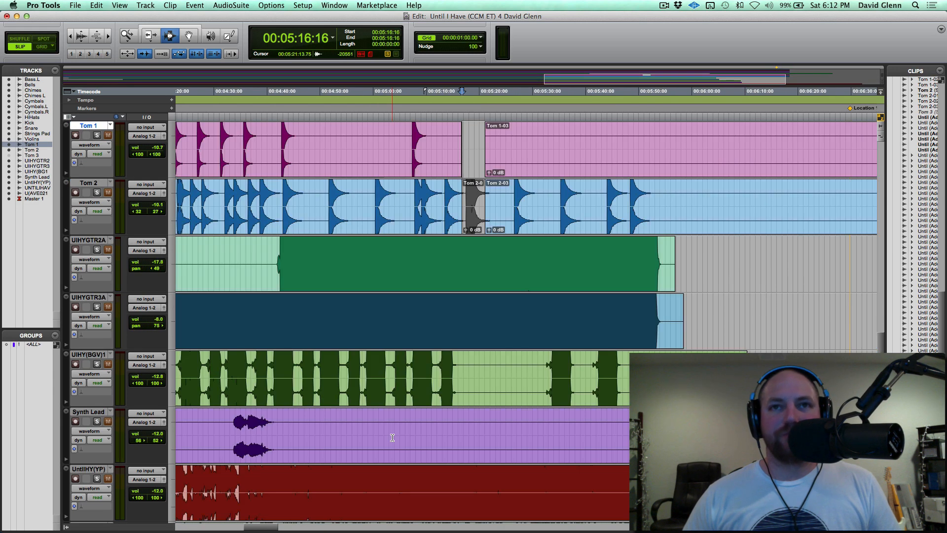
{"action": "left_click", "coordinate": [472, 202]}
{"action": "double_click", "coordinate": [472, 202]}
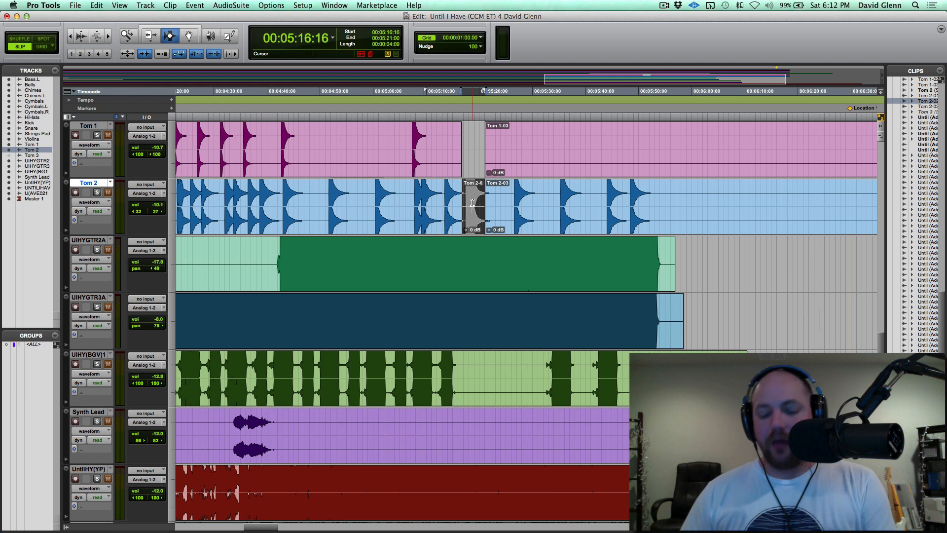
{"action": "key", "text": "BackSpace"}
{"action": "left_click", "coordinate": [470, 203]}
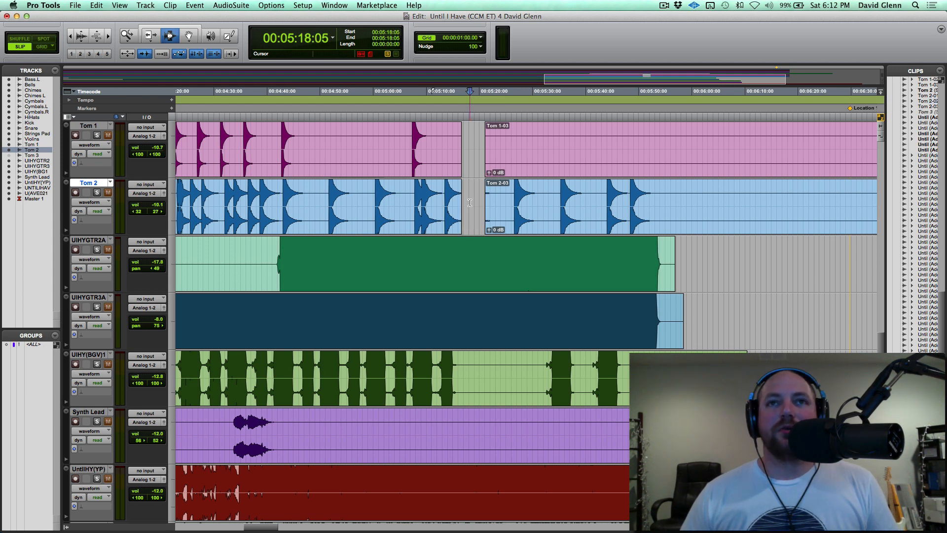
Consolidate a short empty range at about 00:05:18 in the Tom 2 gap into a clip.
{"action": "left_click_drag", "start_coordinate": [469, 202], "coordinate": [472, 203]}
{"action": "key", "text": "alt+shift+3"}
{"action": "left_click", "coordinate": [487, 202]}
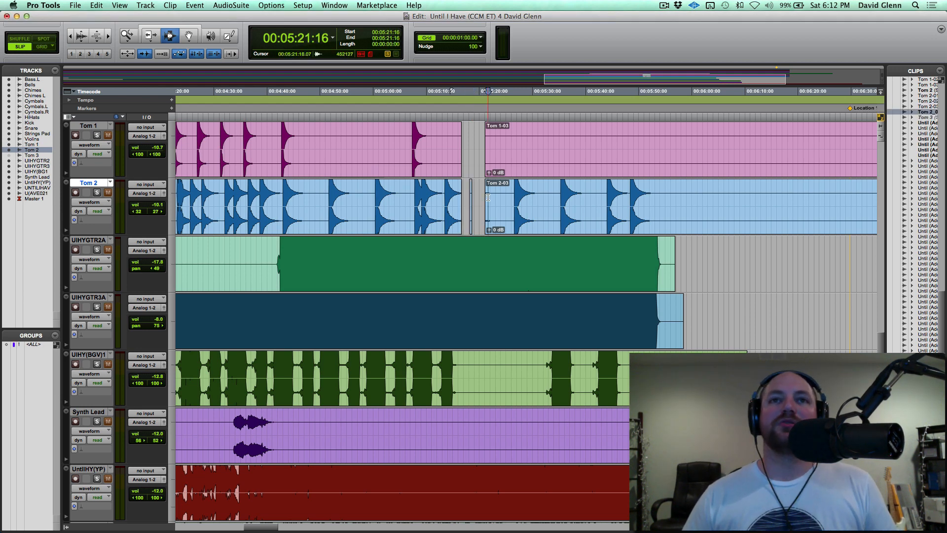
Inspect the small clip in the Tom 2 gap by selecting the range from 00:05:17:24 to 00:05:19:05 around it.
{"action": "key", "text": "t"}
{"action": "key", "text": "t"}
{"action": "key", "text": "t"}
{"action": "left_click_drag", "start_coordinate": [368, 217], "coordinate": [373, 359]}
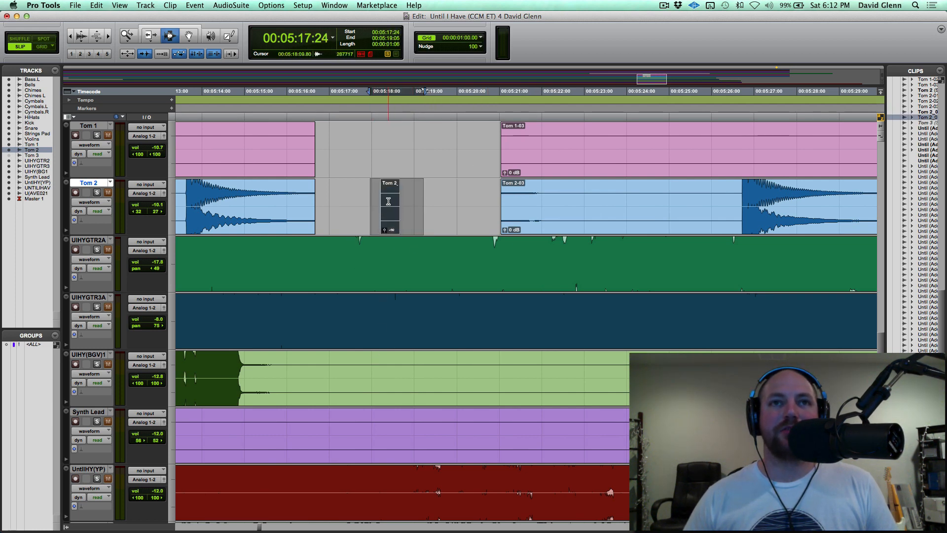
{"action": "key", "text": "r"}
{"action": "key", "text": "r"}
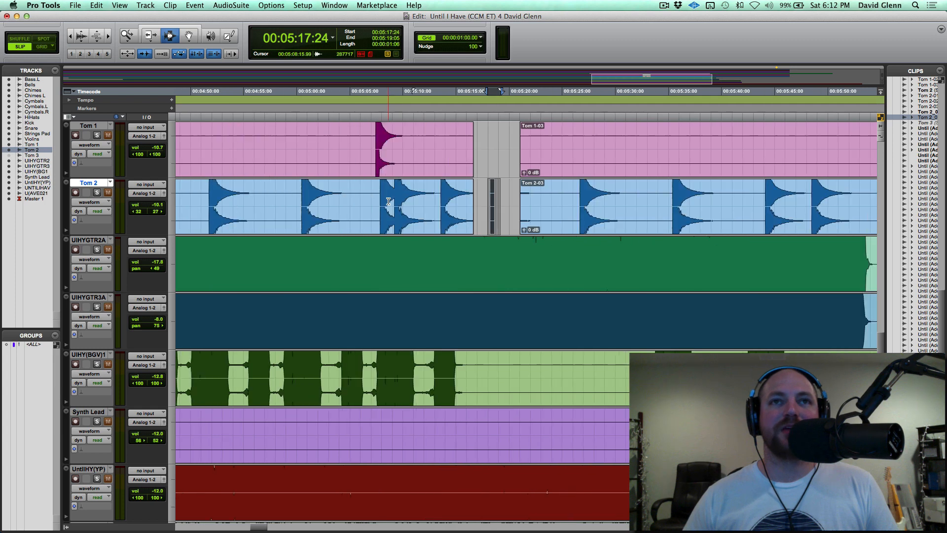
{"action": "left_click", "coordinate": [500, 196]}
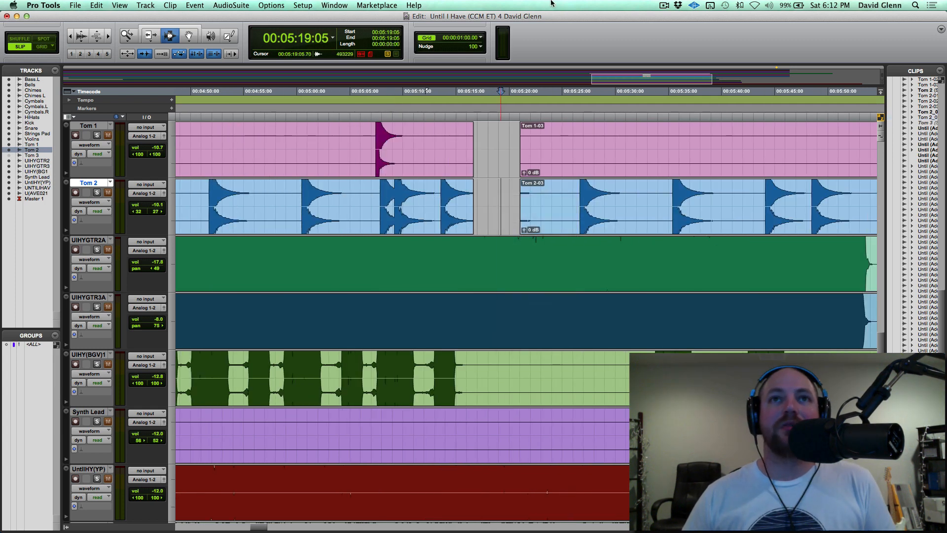
Select the whole clip on the Bass.L track and consolidate it into a new audio file.
{"action": "key", "text": "r"}
{"action": "key", "text": "r"}
{"action": "key", "text": "r"}
{"action": "scroll", "coordinate": [477, 190], "scroll_direction": "up", "scroll_amount": 10}
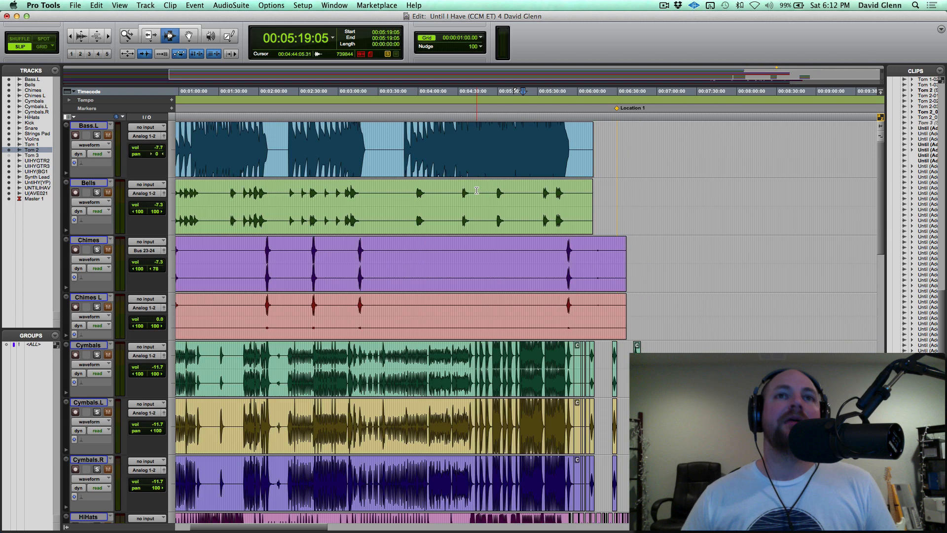
{"action": "scroll", "coordinate": [476, 190], "scroll_direction": "left", "scroll_amount": 5}
{"action": "left_click", "coordinate": [303, 138]}
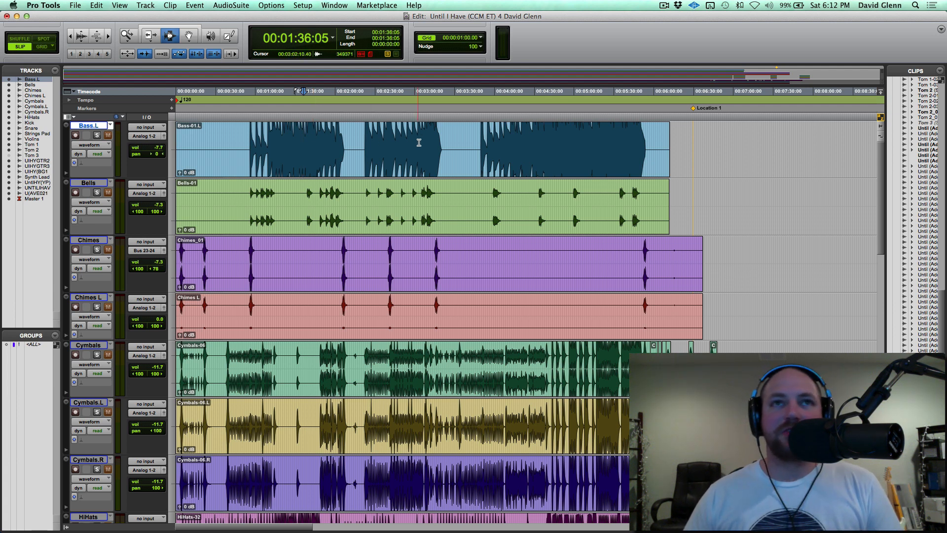
{"action": "double_click", "coordinate": [354, 142]}
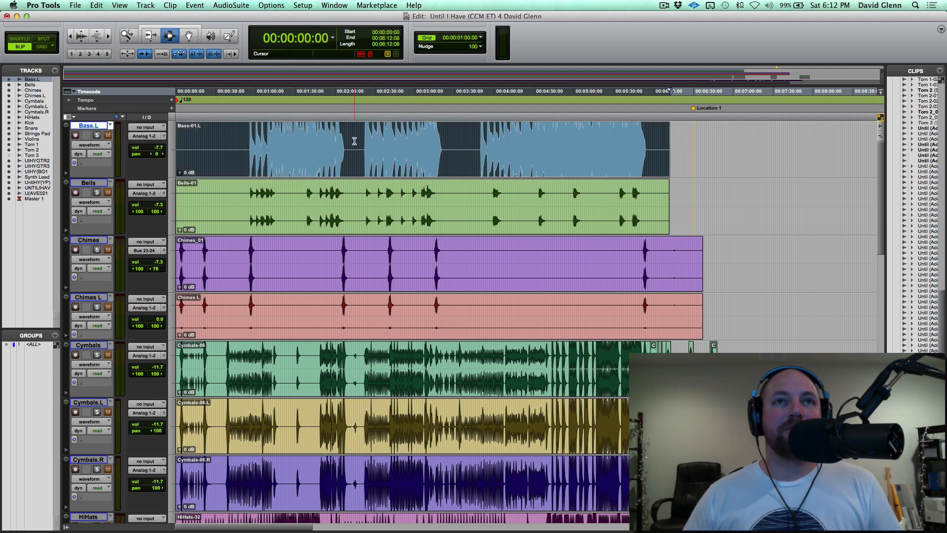
{"action": "key", "text": "alt+shift+3"}
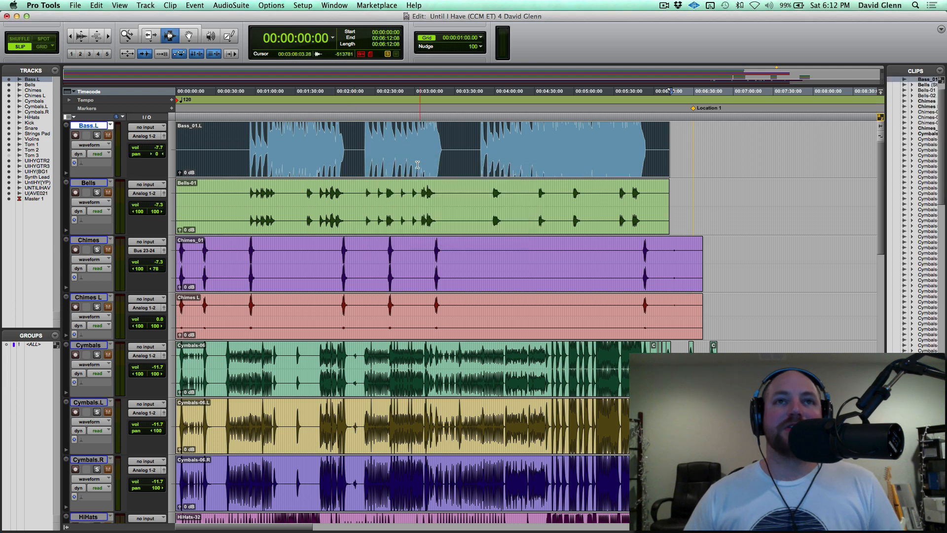
Rename the consolidated bass clip and its disk file as Bass DI.
{"action": "left_click", "coordinate": [151, 27]}
{"action": "double_click", "coordinate": [382, 172]}
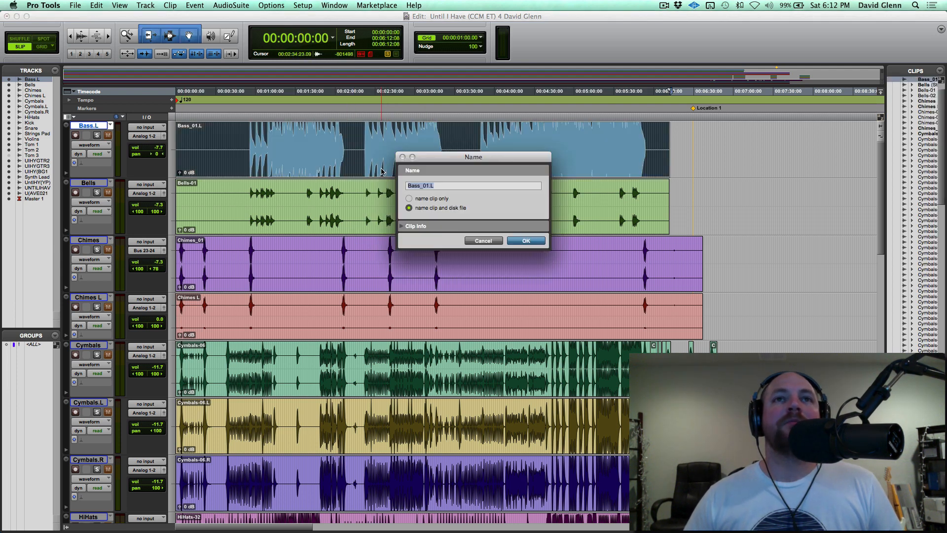
{"action": "type", "text": "Bass DI"}
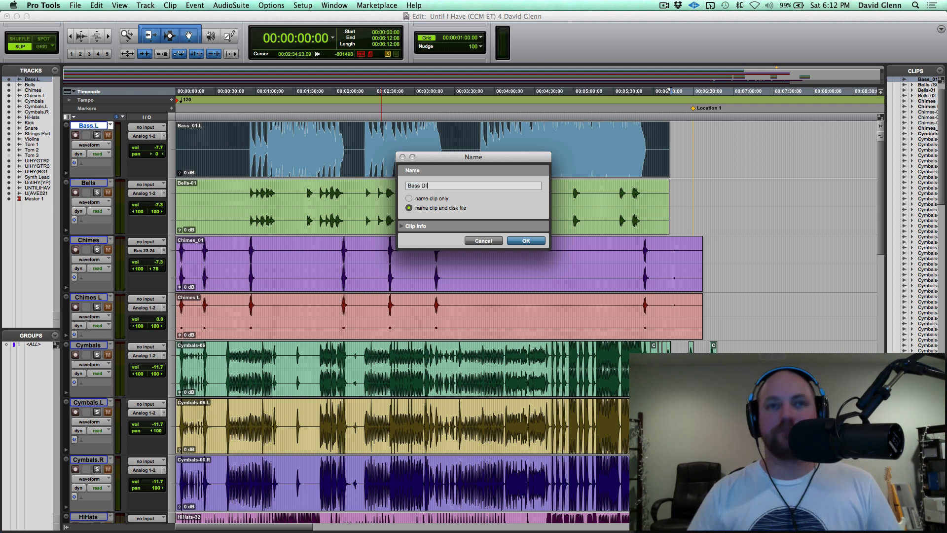
{"action": "key", "text": "Return"}
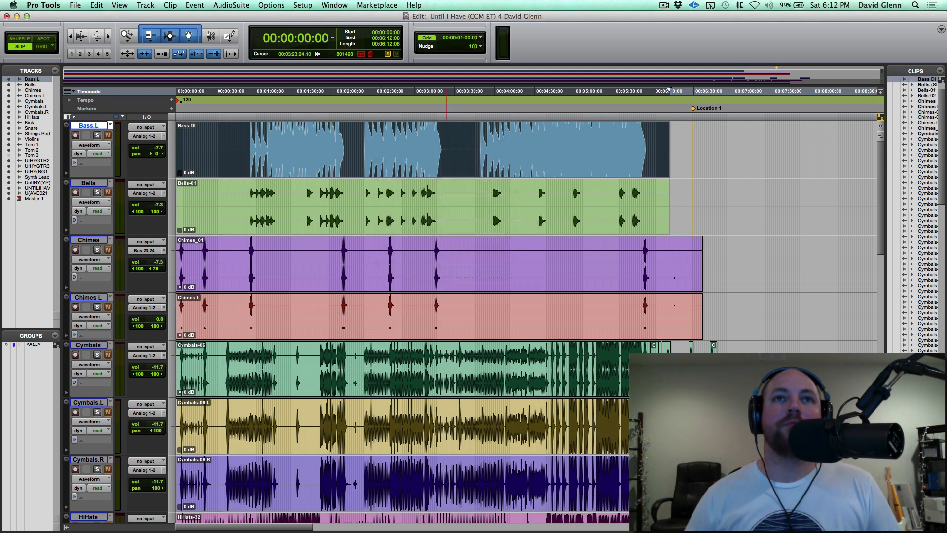
{"action": "left_click", "coordinate": [390, 187]}
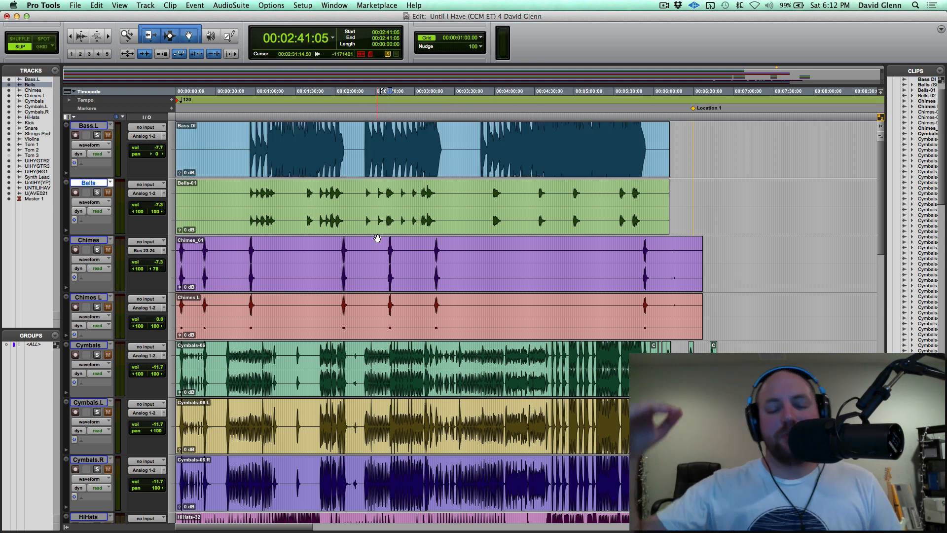
Select the range from 00:00:00:00 to 00:08:02:15 across all audio tracks, from Bass.L through U(AVET)021.
{"action": "scroll", "coordinate": [377, 239], "scroll_direction": "down", "scroll_amount": 3}
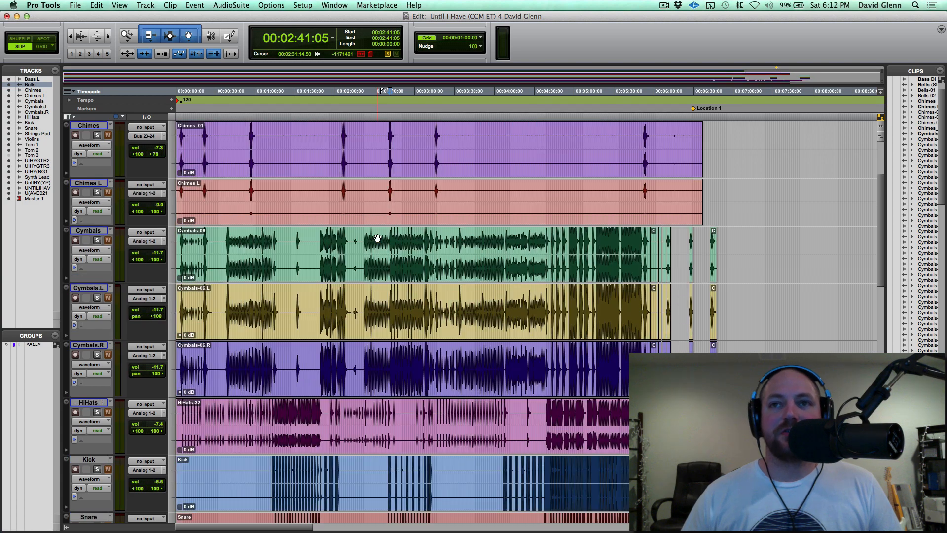
{"action": "scroll", "coordinate": [452, 291], "scroll_direction": "down", "scroll_amount": 3}
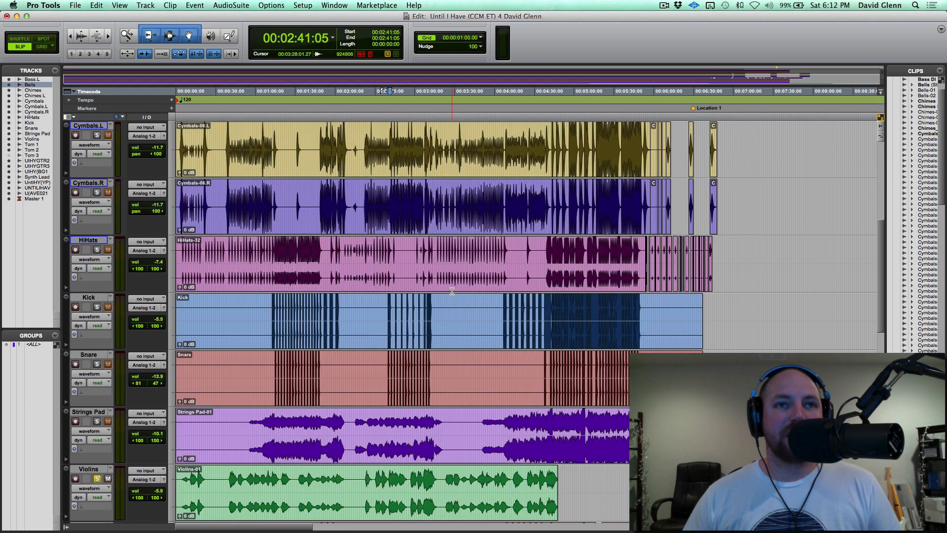
{"action": "scroll", "coordinate": [452, 291], "scroll_direction": "down", "scroll_amount": 6}
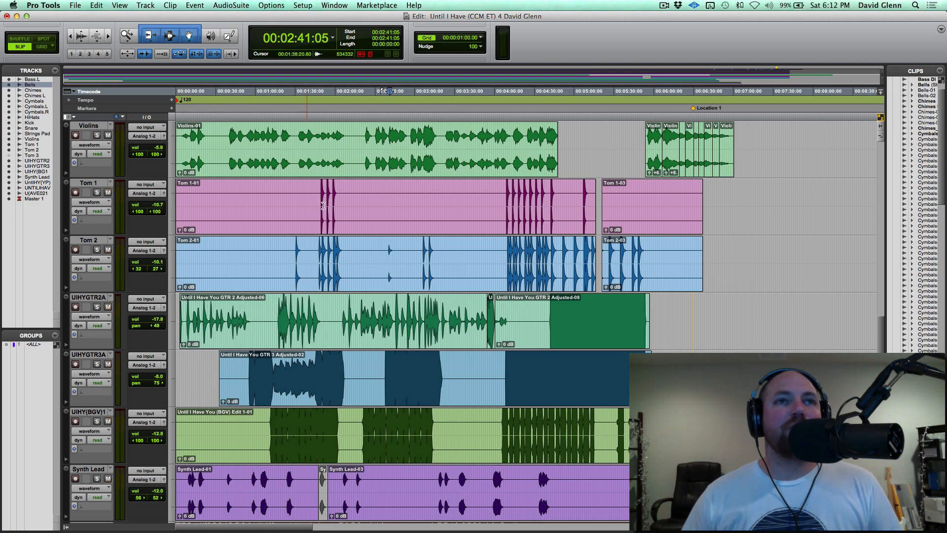
{"action": "scroll", "coordinate": [354, 252], "scroll_direction": "up", "scroll_amount": 11}
{"action": "double_click", "coordinate": [365, 141]}
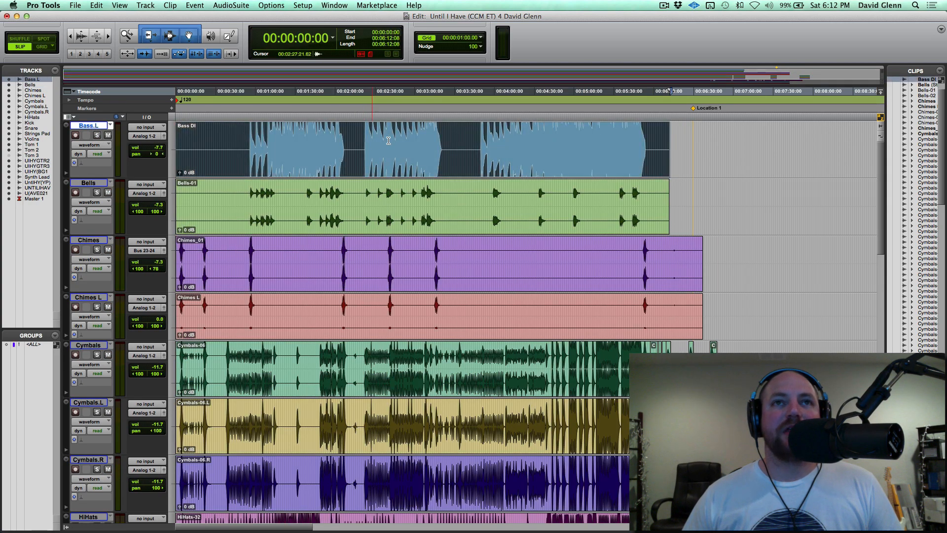
{"action": "left_click_drag", "start_coordinate": [739, 156], "coordinate": [817, 527]}
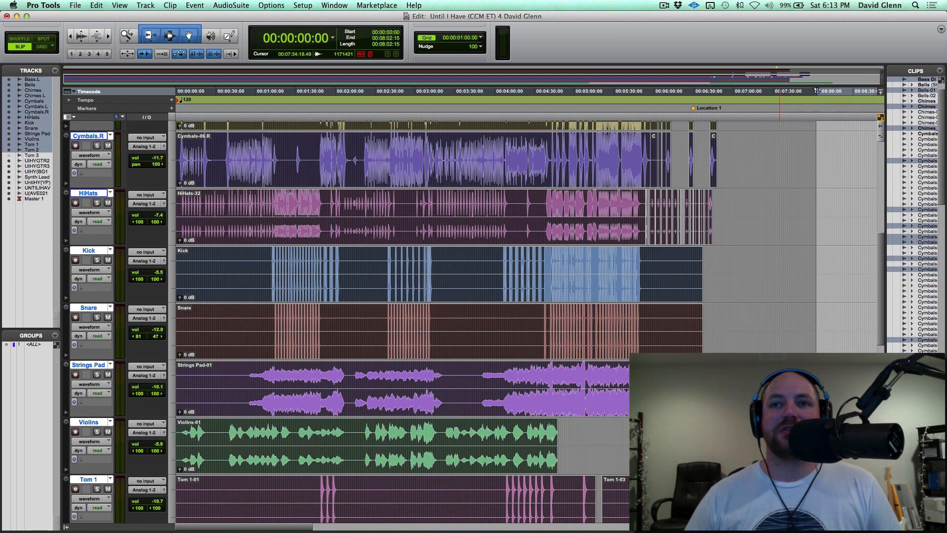
{"action": "key", "text": "r"}
{"action": "scroll", "coordinate": [554, 420], "scroll_direction": "down", "scroll_amount": 10}
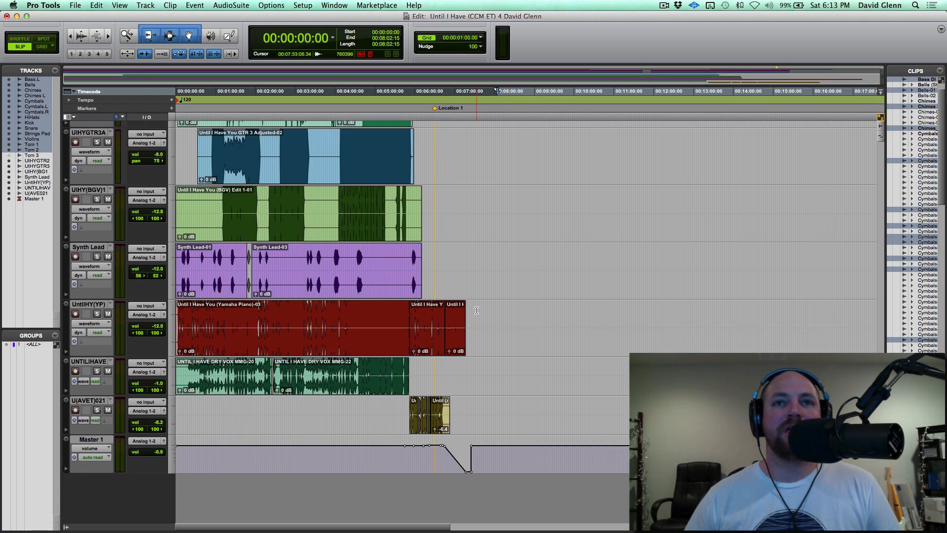
{"action": "left_click", "coordinate": [84, 400], "text": "shift"}
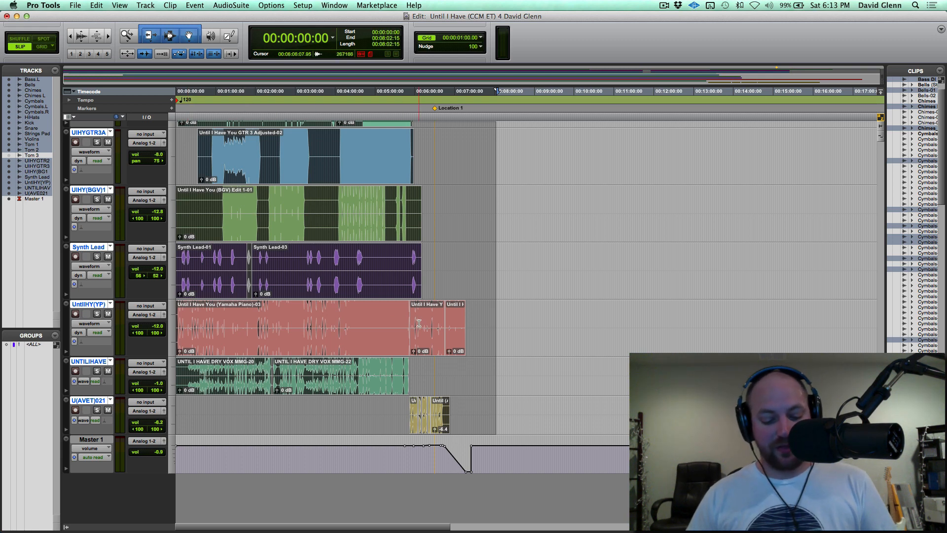
Try the Interleaved format in the export settings for the selected clips and cancel the export.
{"action": "key", "text": "super+shift+k"}
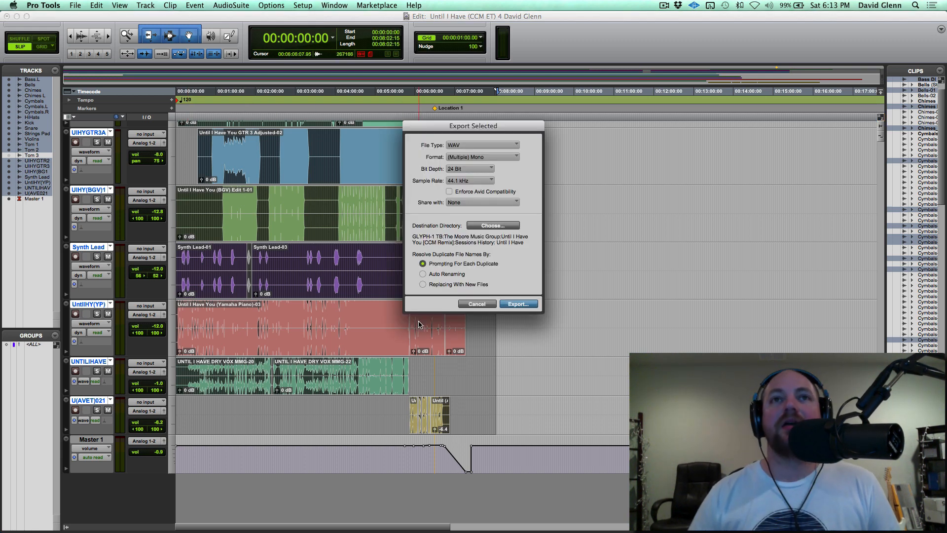
{"action": "left_click", "coordinate": [488, 157]}
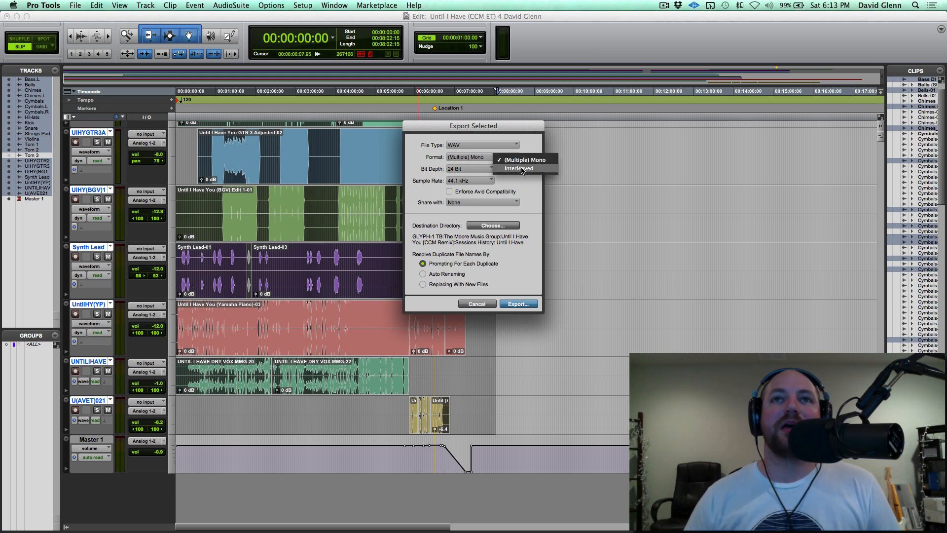
{"action": "left_click", "coordinate": [521, 168]}
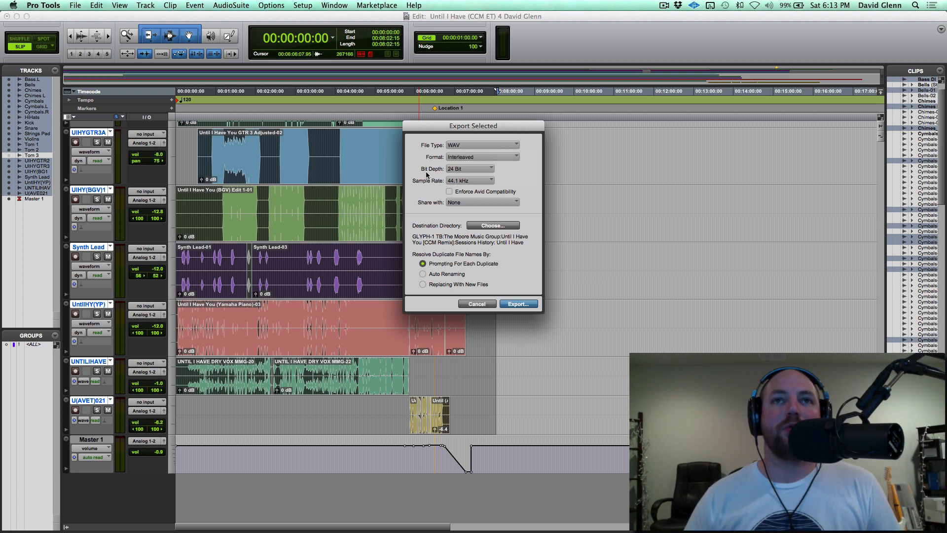
{"action": "left_click", "coordinate": [477, 305]}
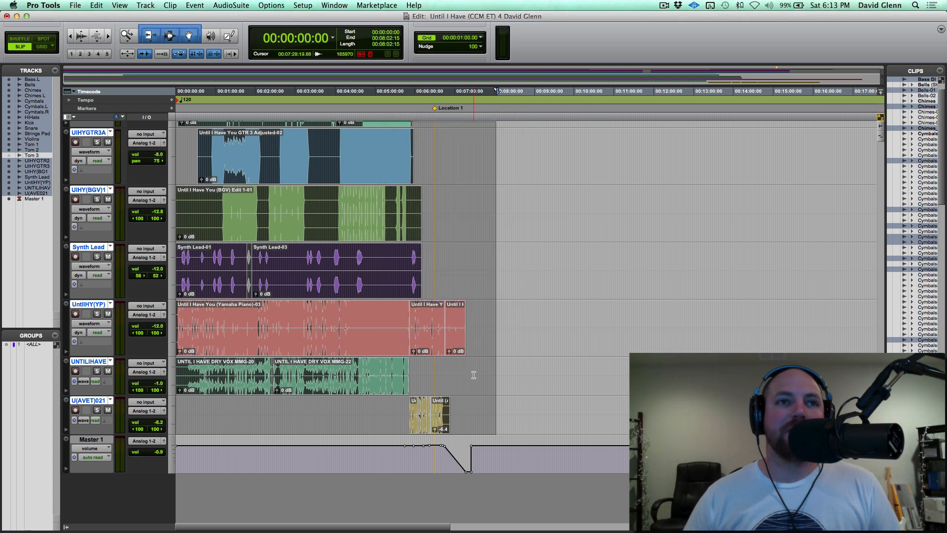
{"action": "scroll", "coordinate": [474, 375], "scroll_direction": "up", "scroll_amount": 15}
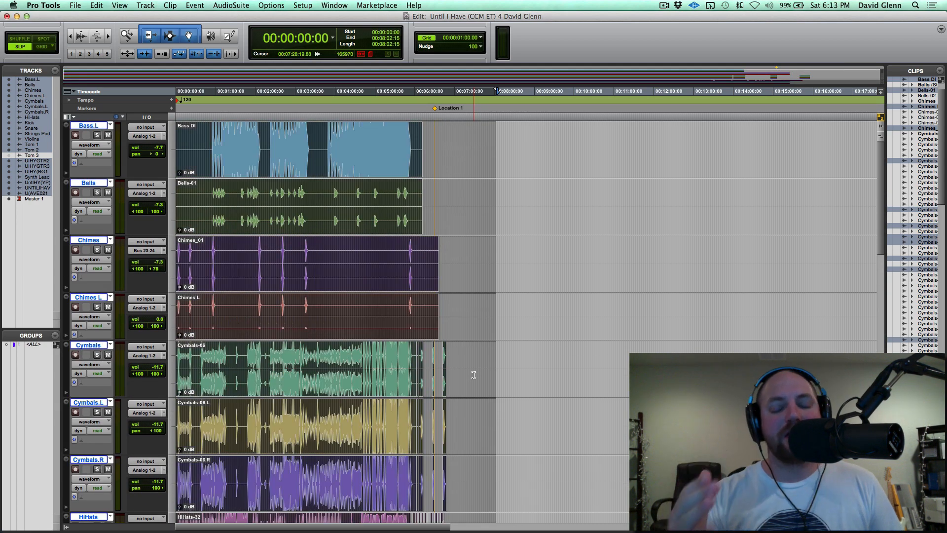